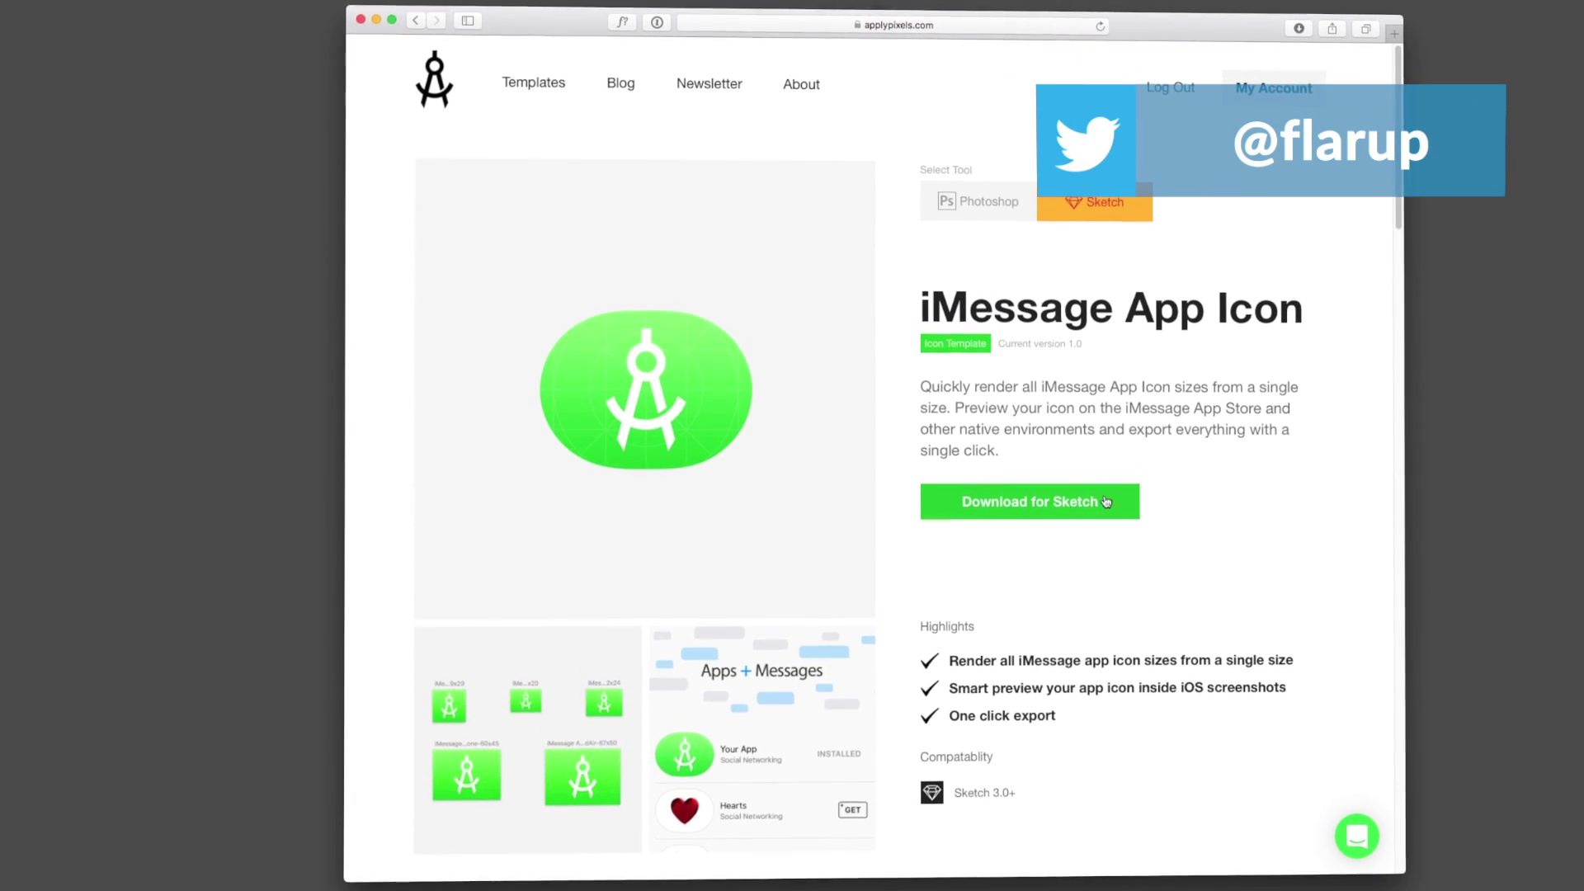
# Step: Download the iMessage App Icon template for Sketch from the Apply Pixels page
pyautogui.click(1105, 501)
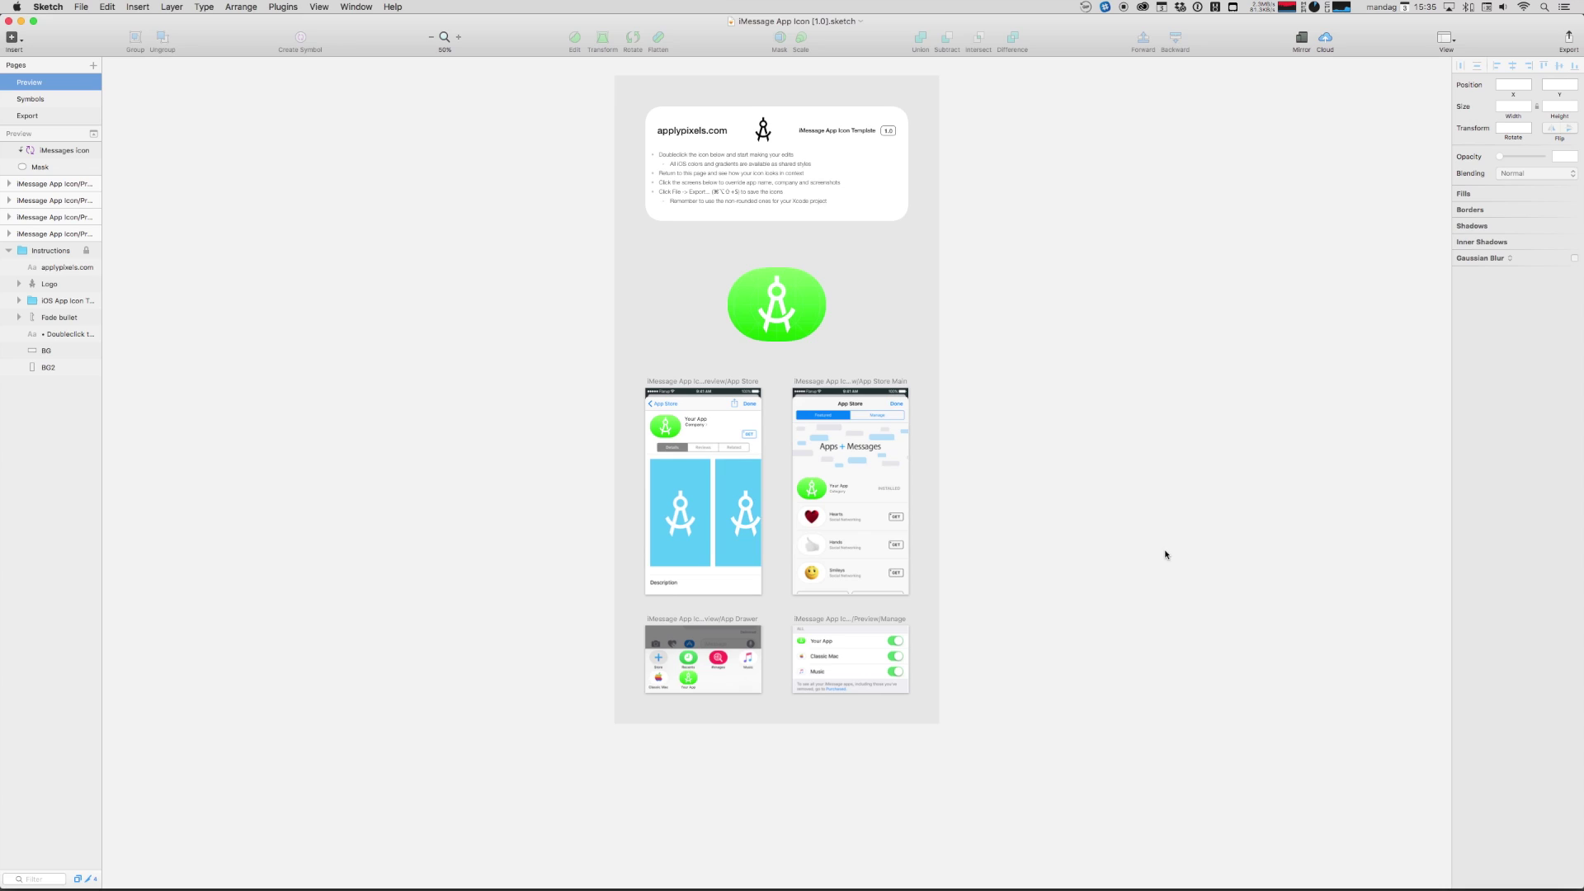
pyautogui.press('super+plus')
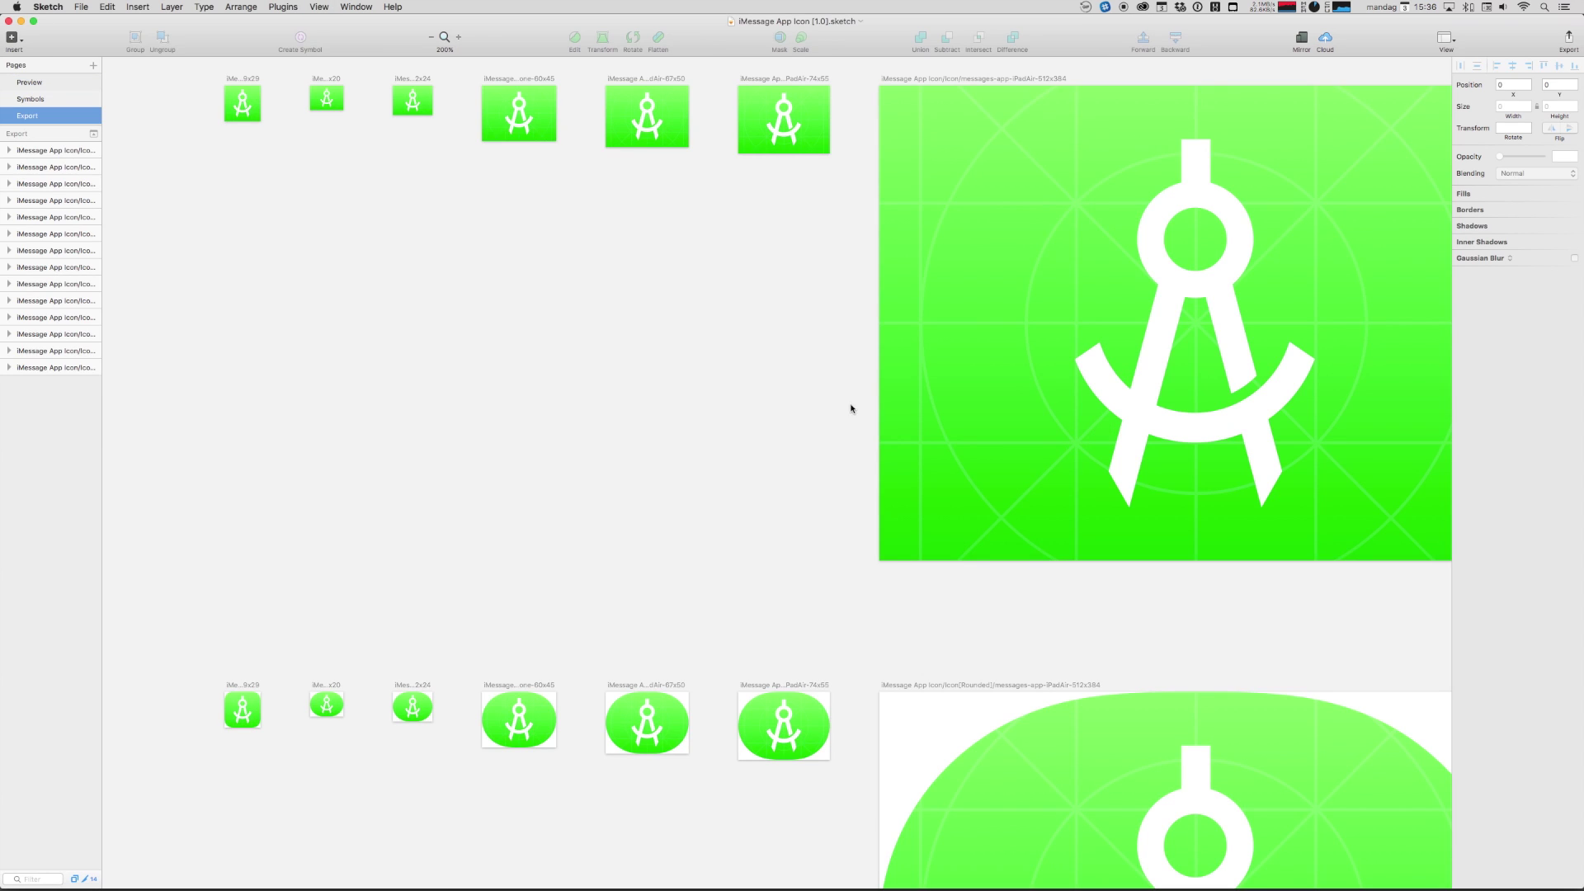
pyautogui.hscroll(3, 851, 408)
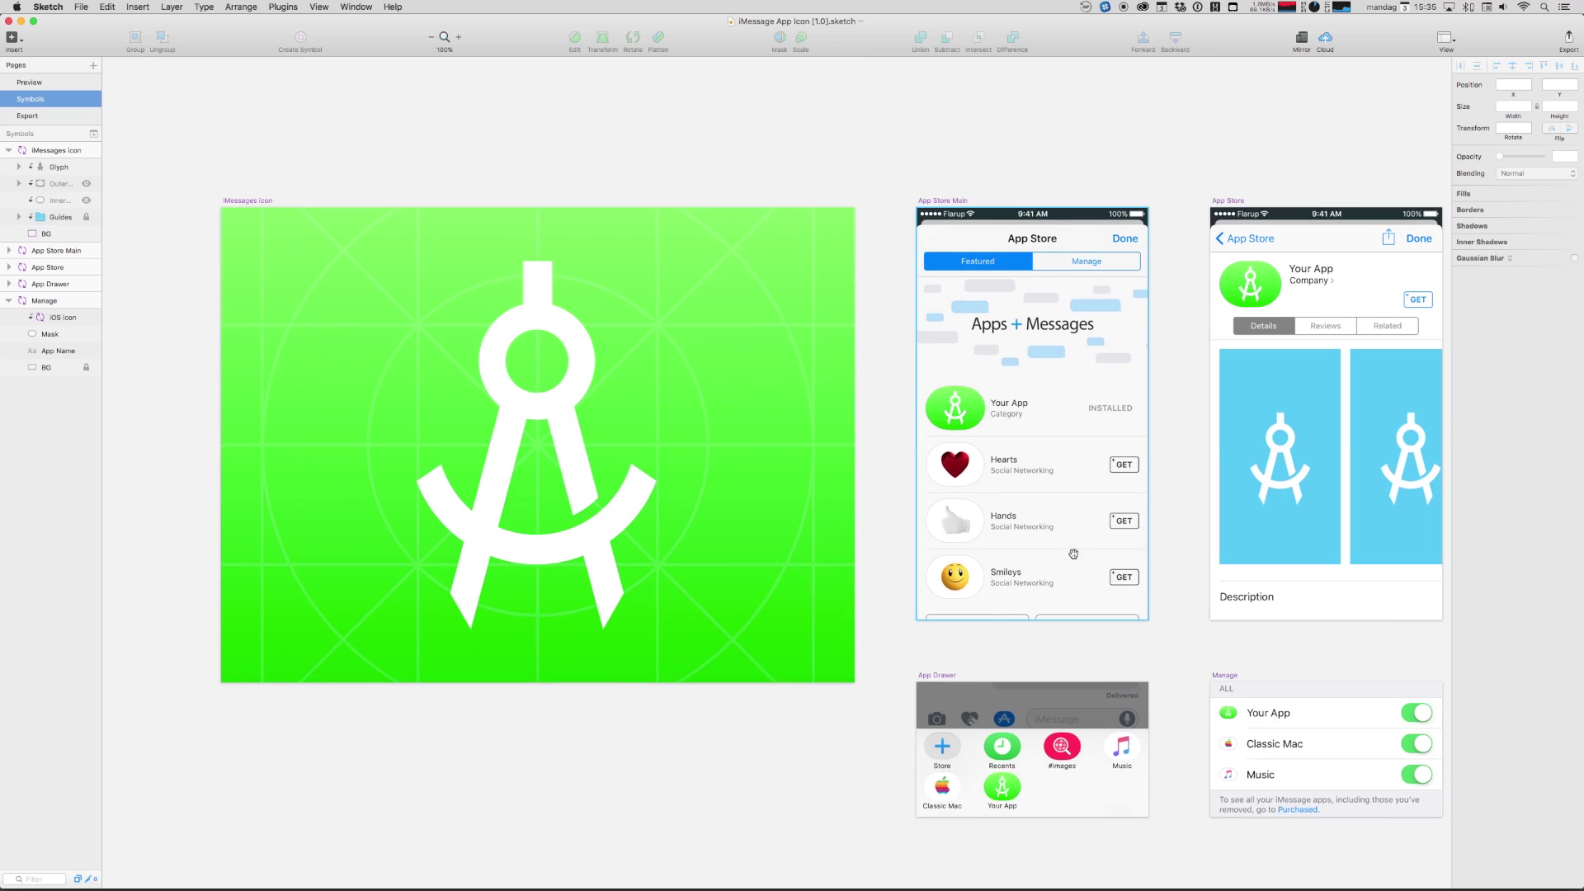
pyautogui.click(821, 292)
pyautogui.click(1518, 203)
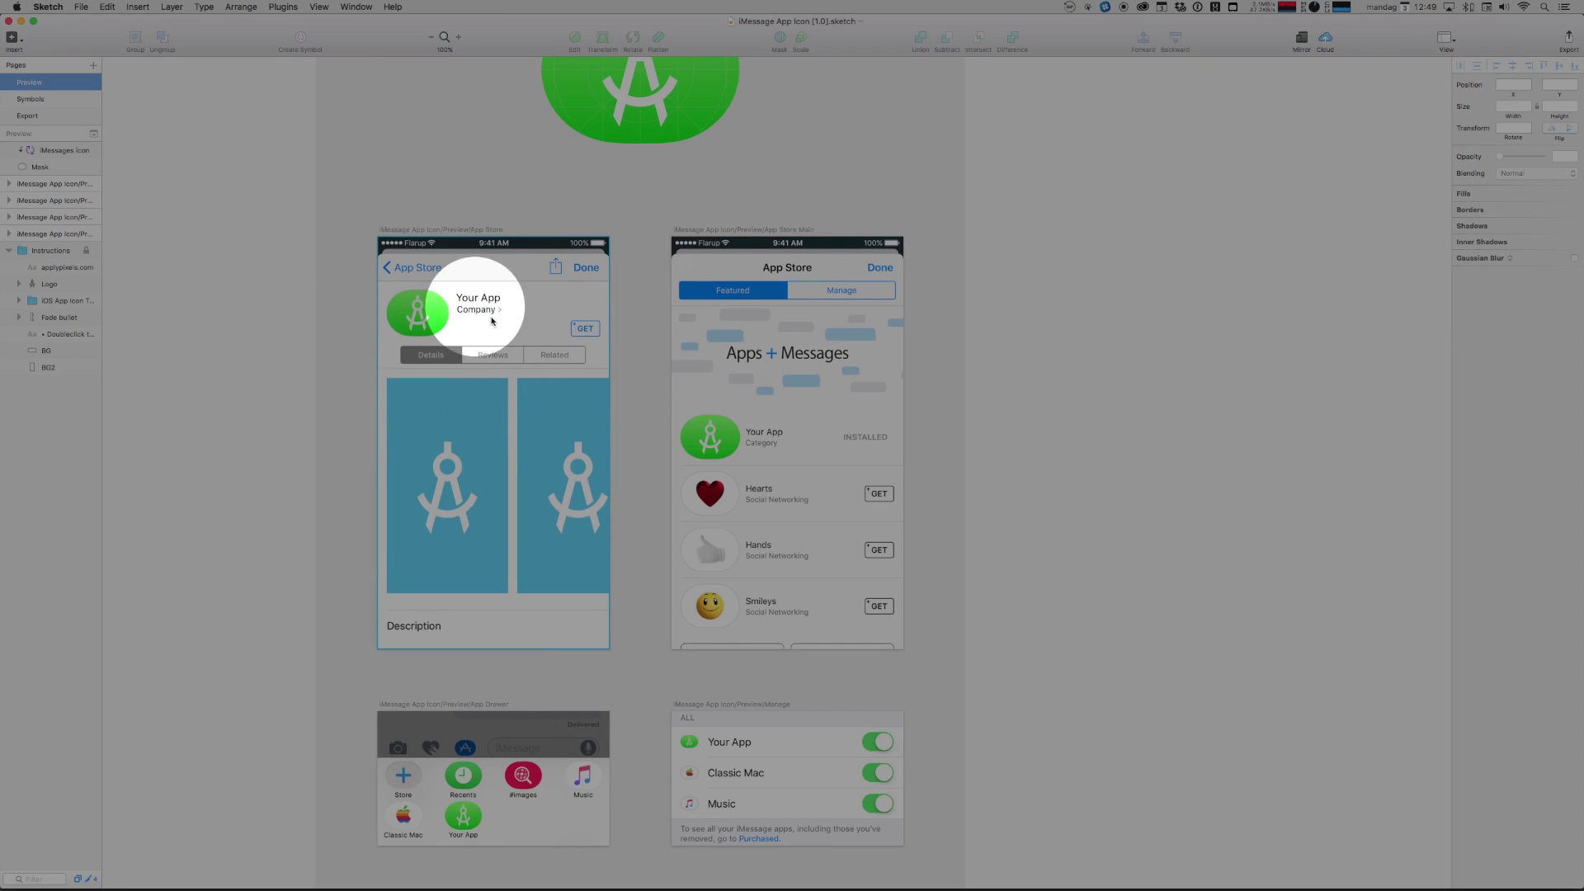
pyautogui.click(72, 6)
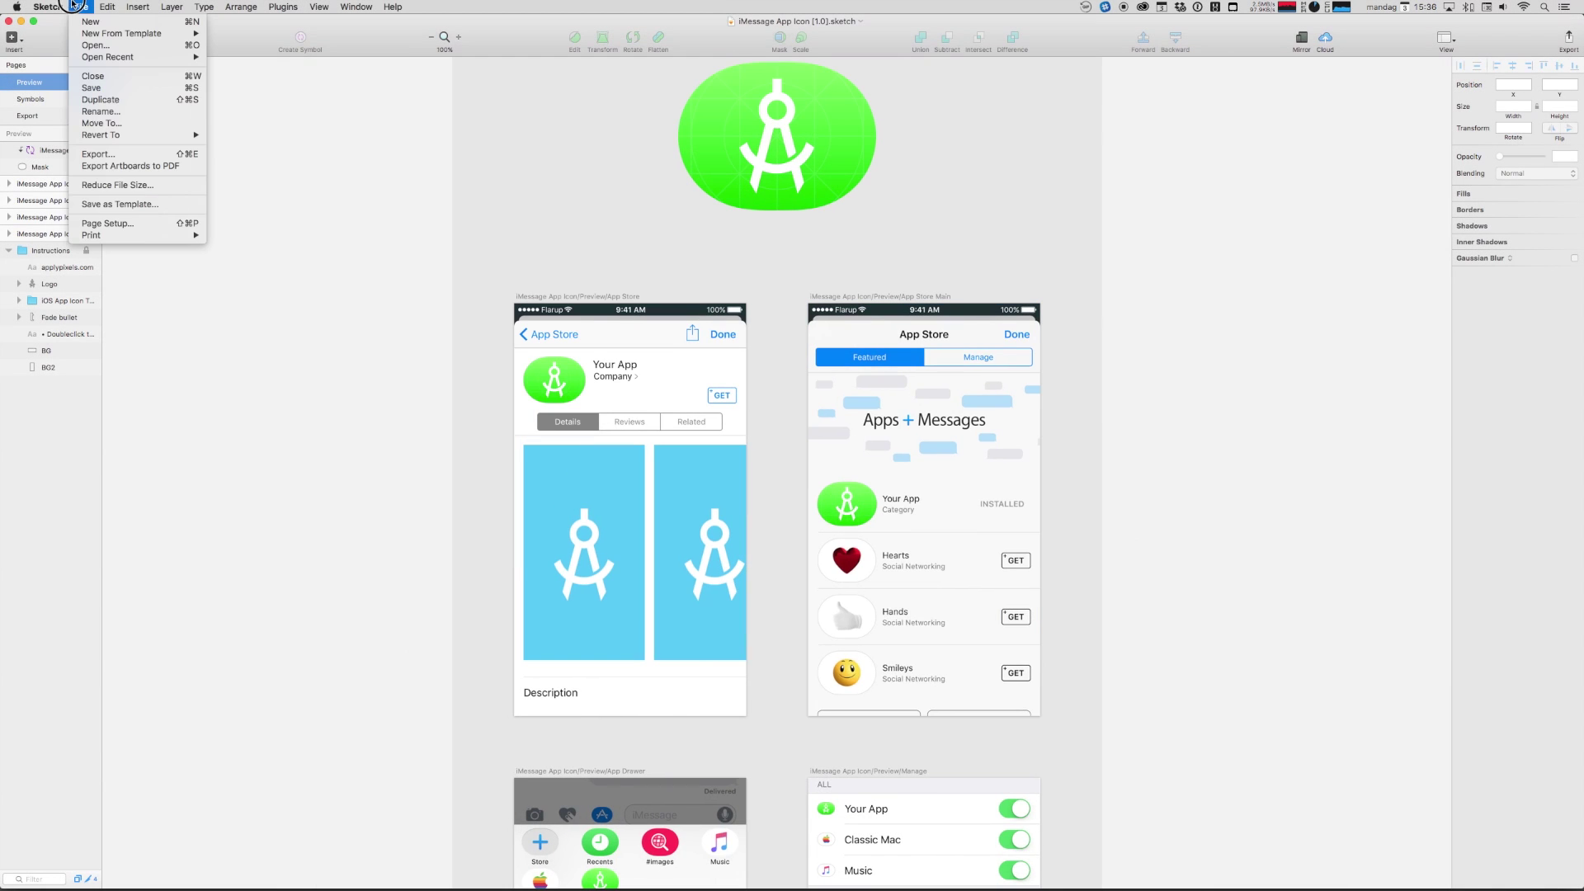
pyautogui.click(113, 153)
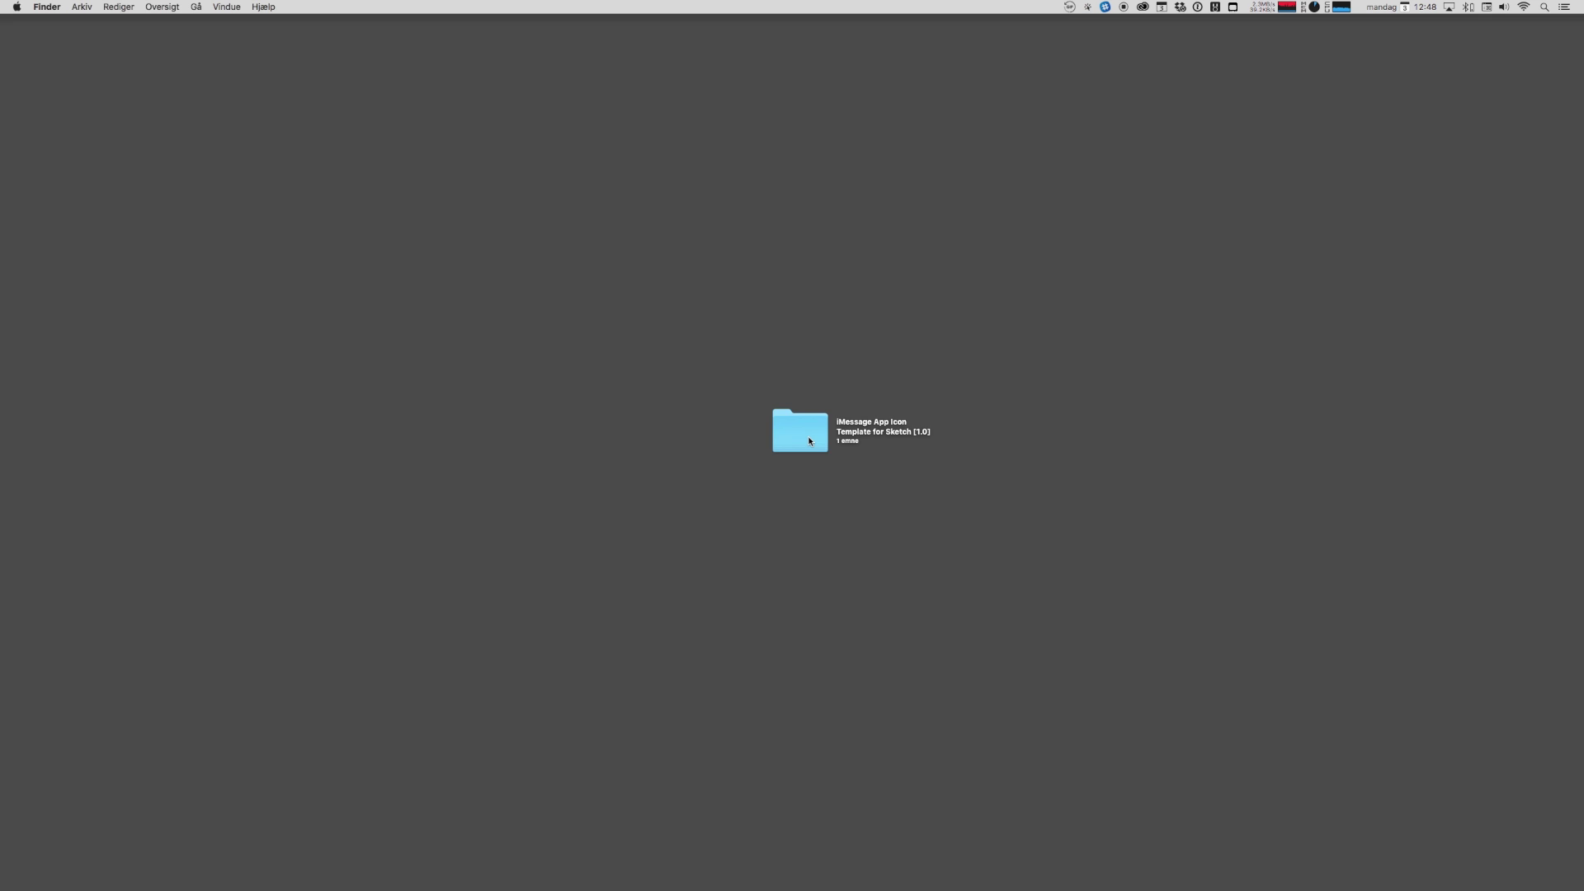
# Step: Open the iMessage App Icon Template for Sketch [1.0] folder and launch its .sketch file
pyautogui.doubleClick(800, 436)
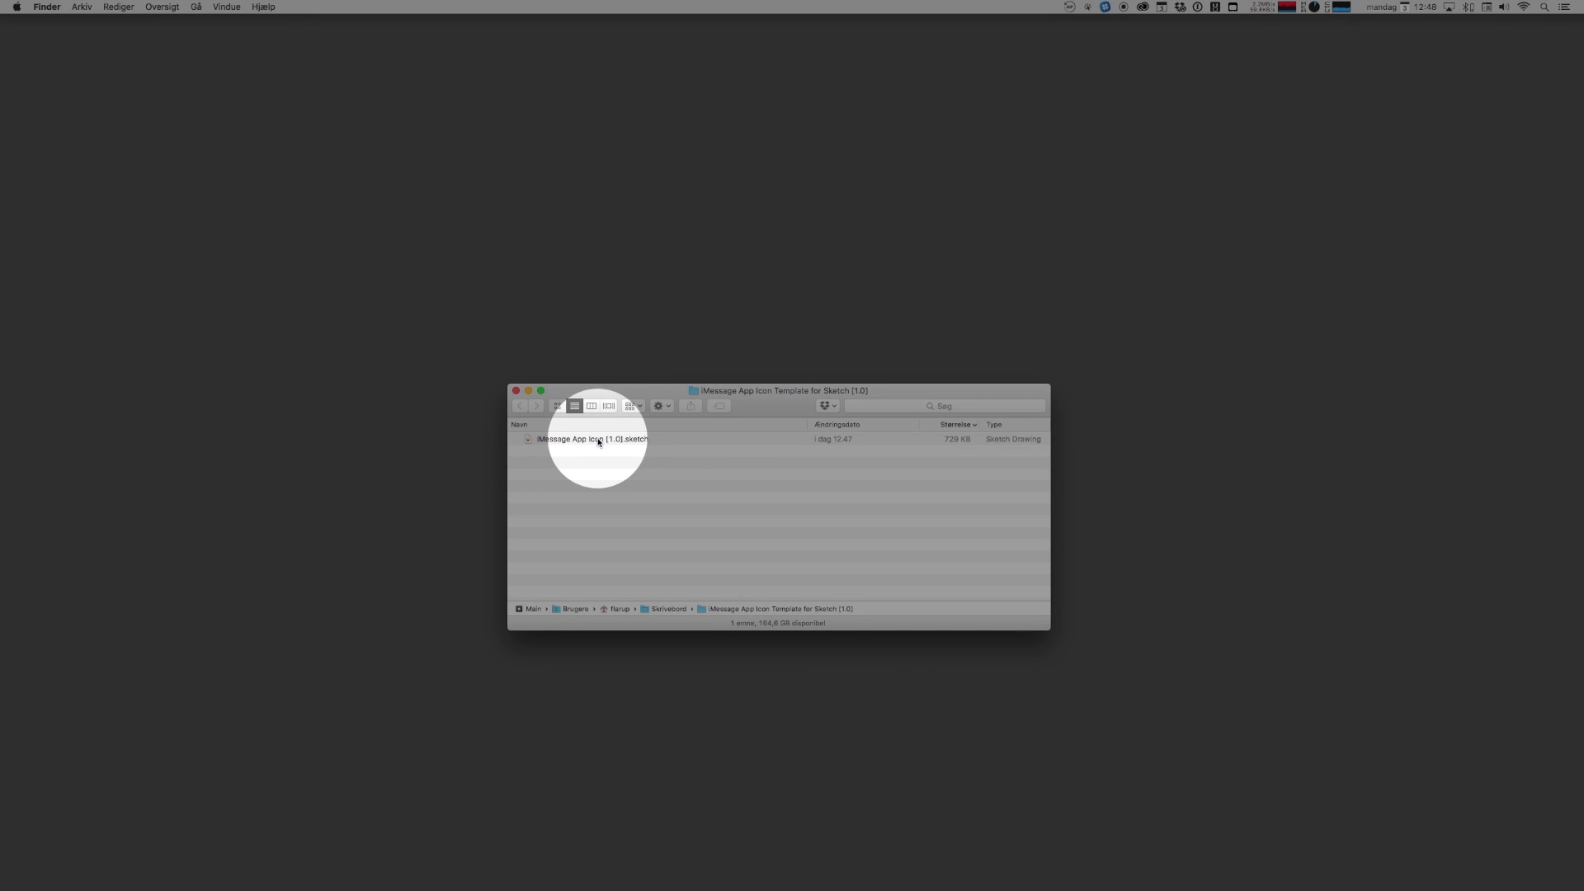
pyautogui.doubleClick(598, 441)
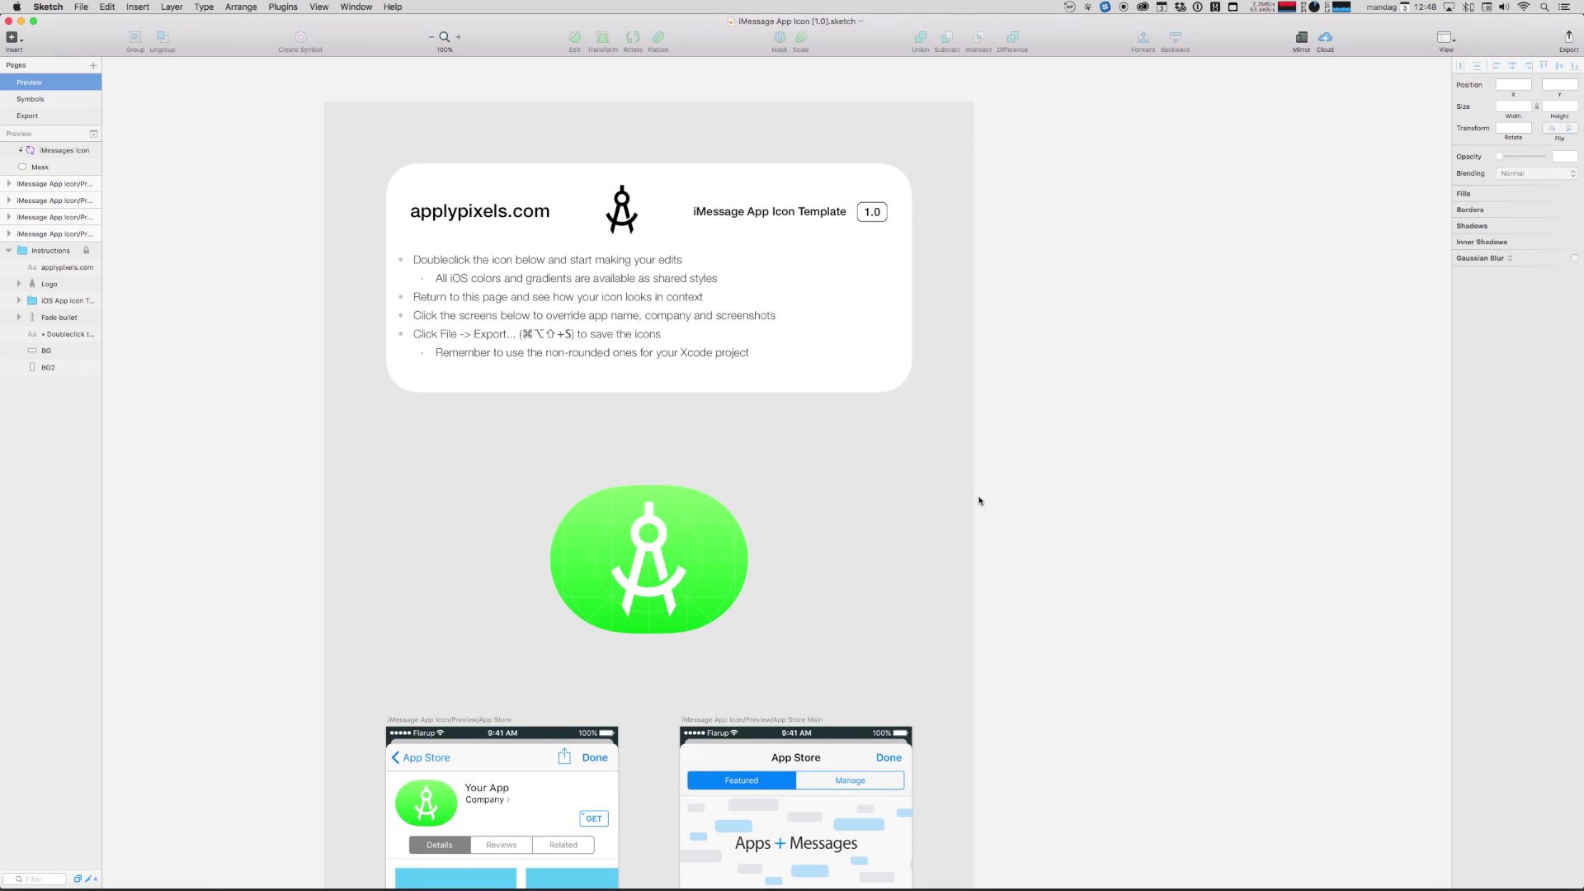
pyautogui.scroll(-2, 980, 501)
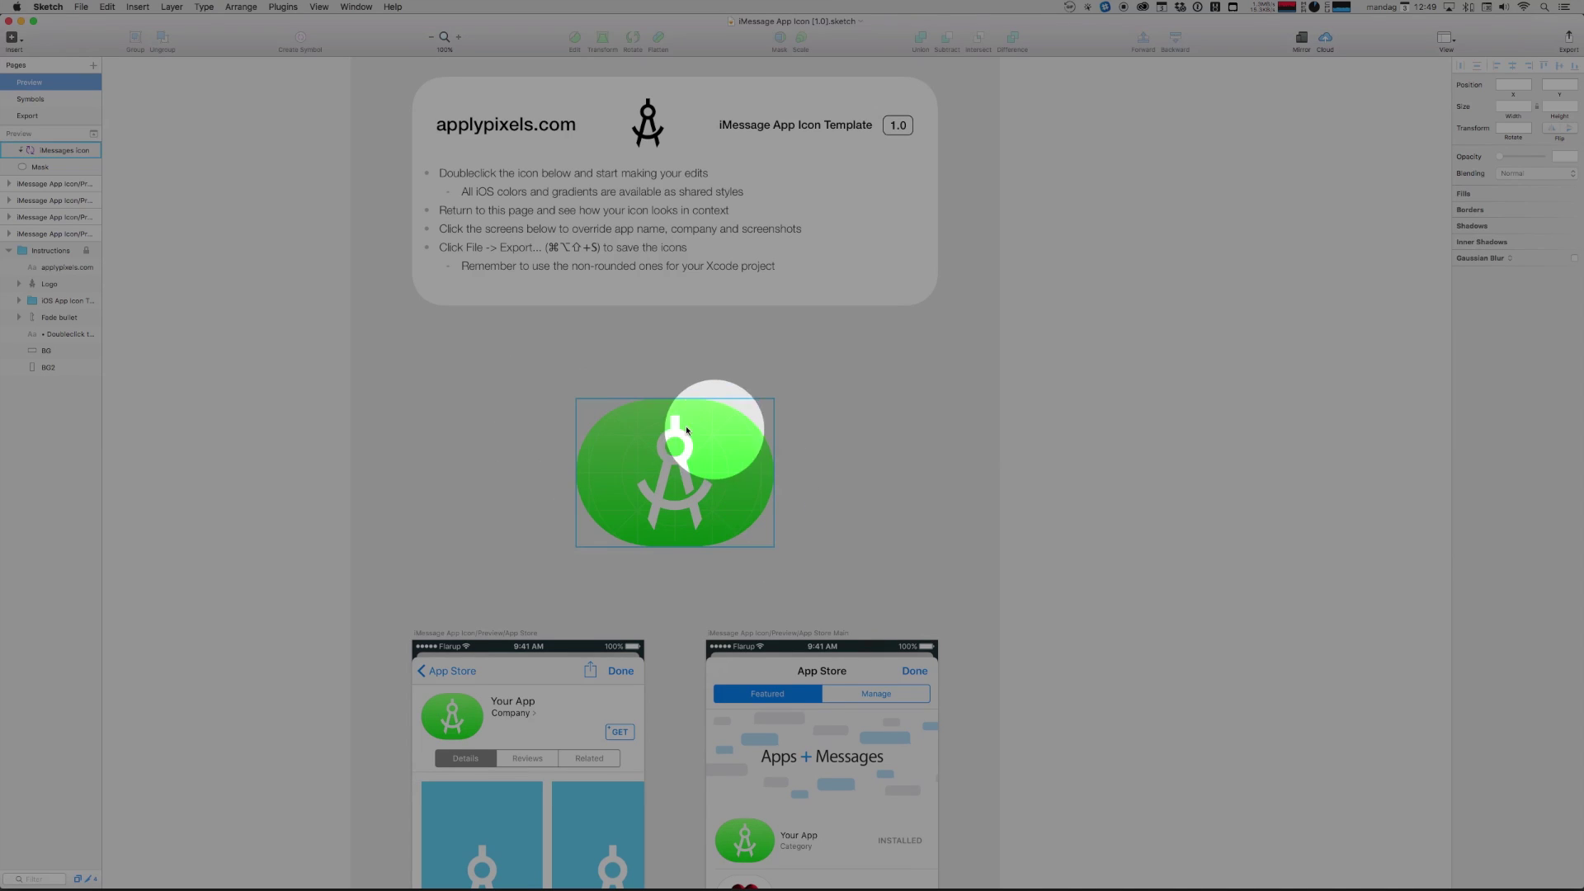
pyautogui.scroll(-10, 739, 470)
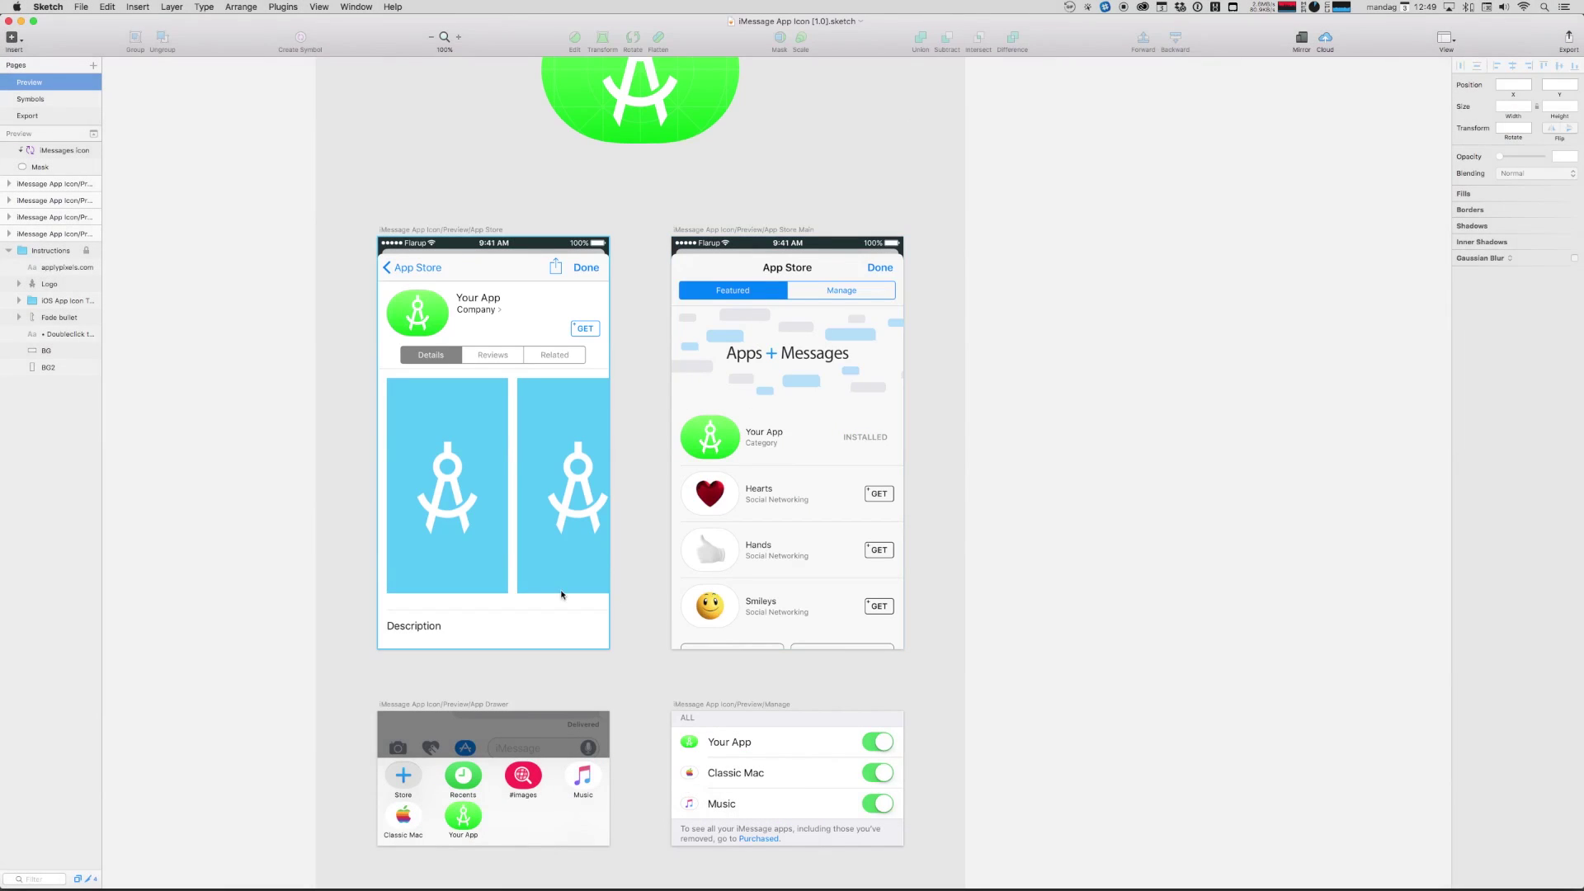
pyautogui.scroll(-5, 584, 709)
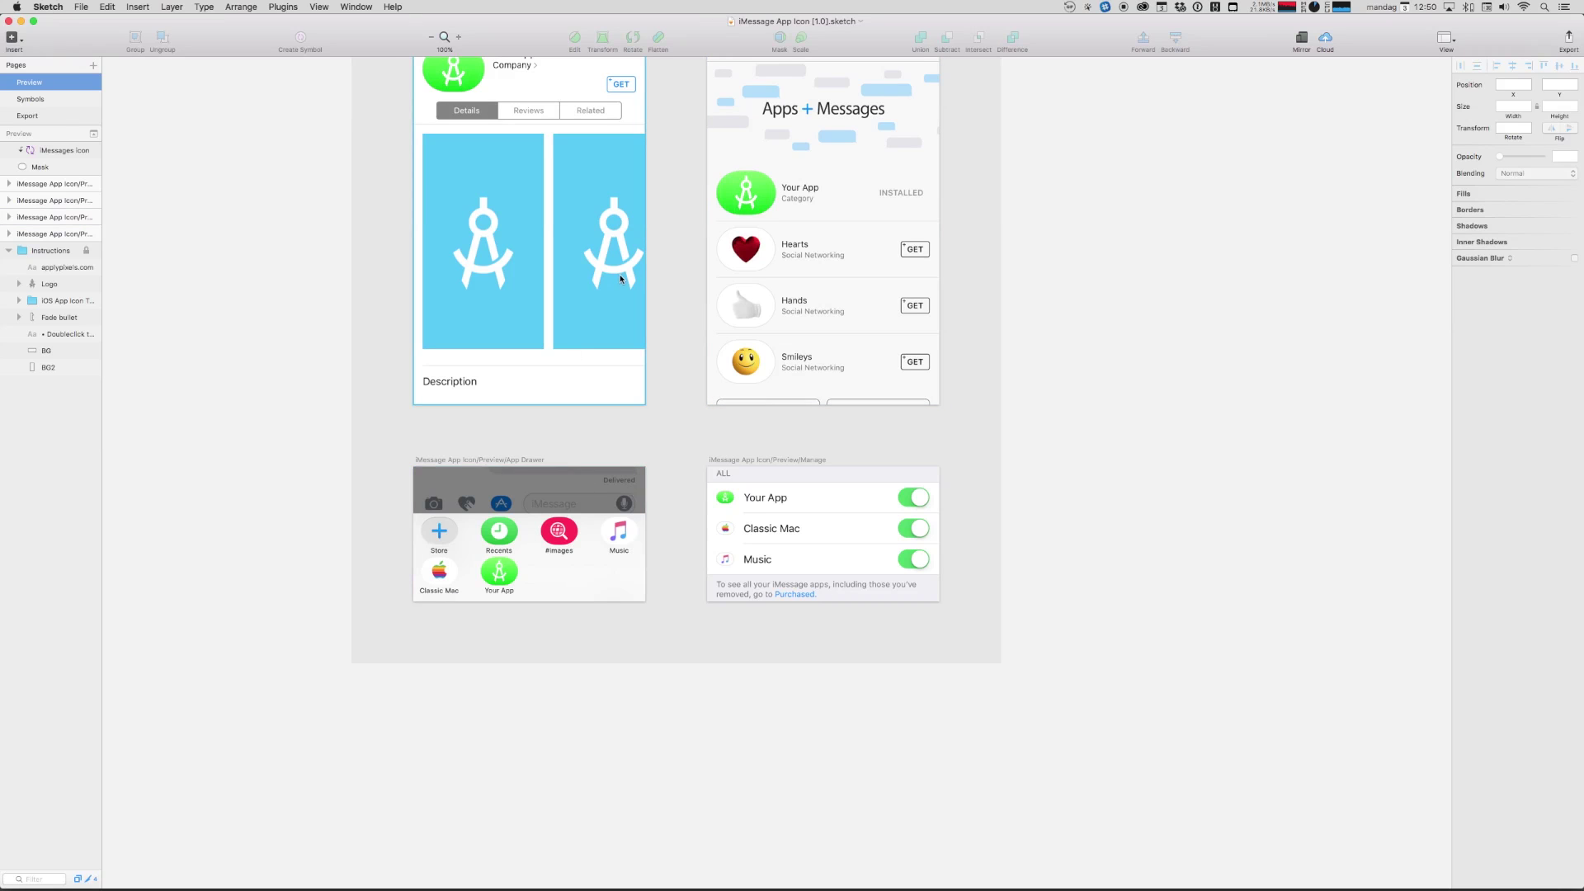
pyautogui.scroll(5, 982, 216)
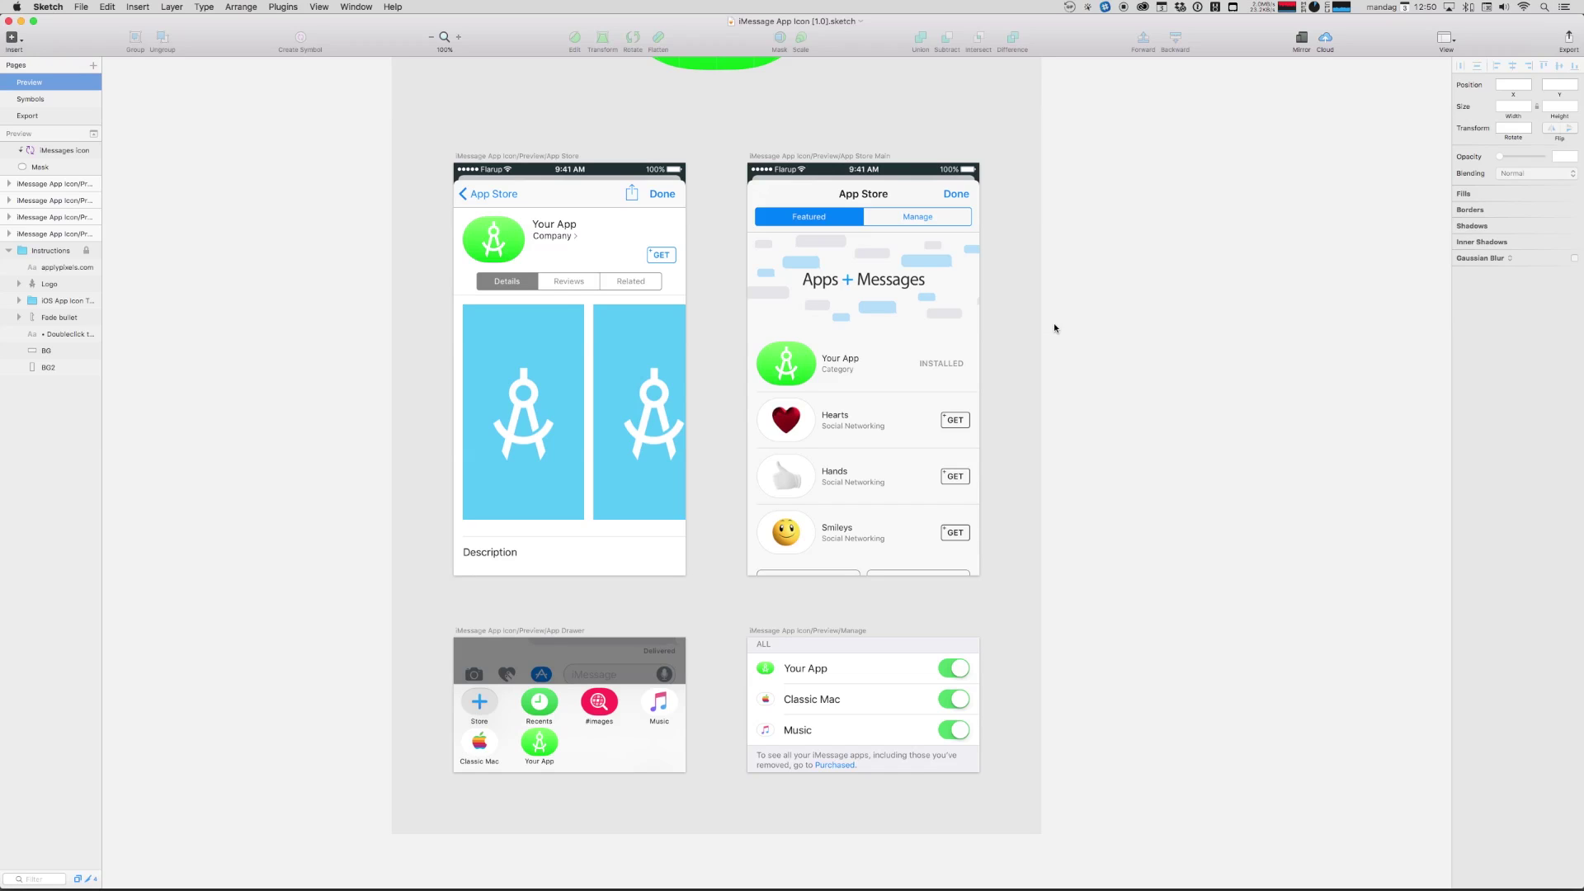
pyautogui.scroll(10, 987, 371)
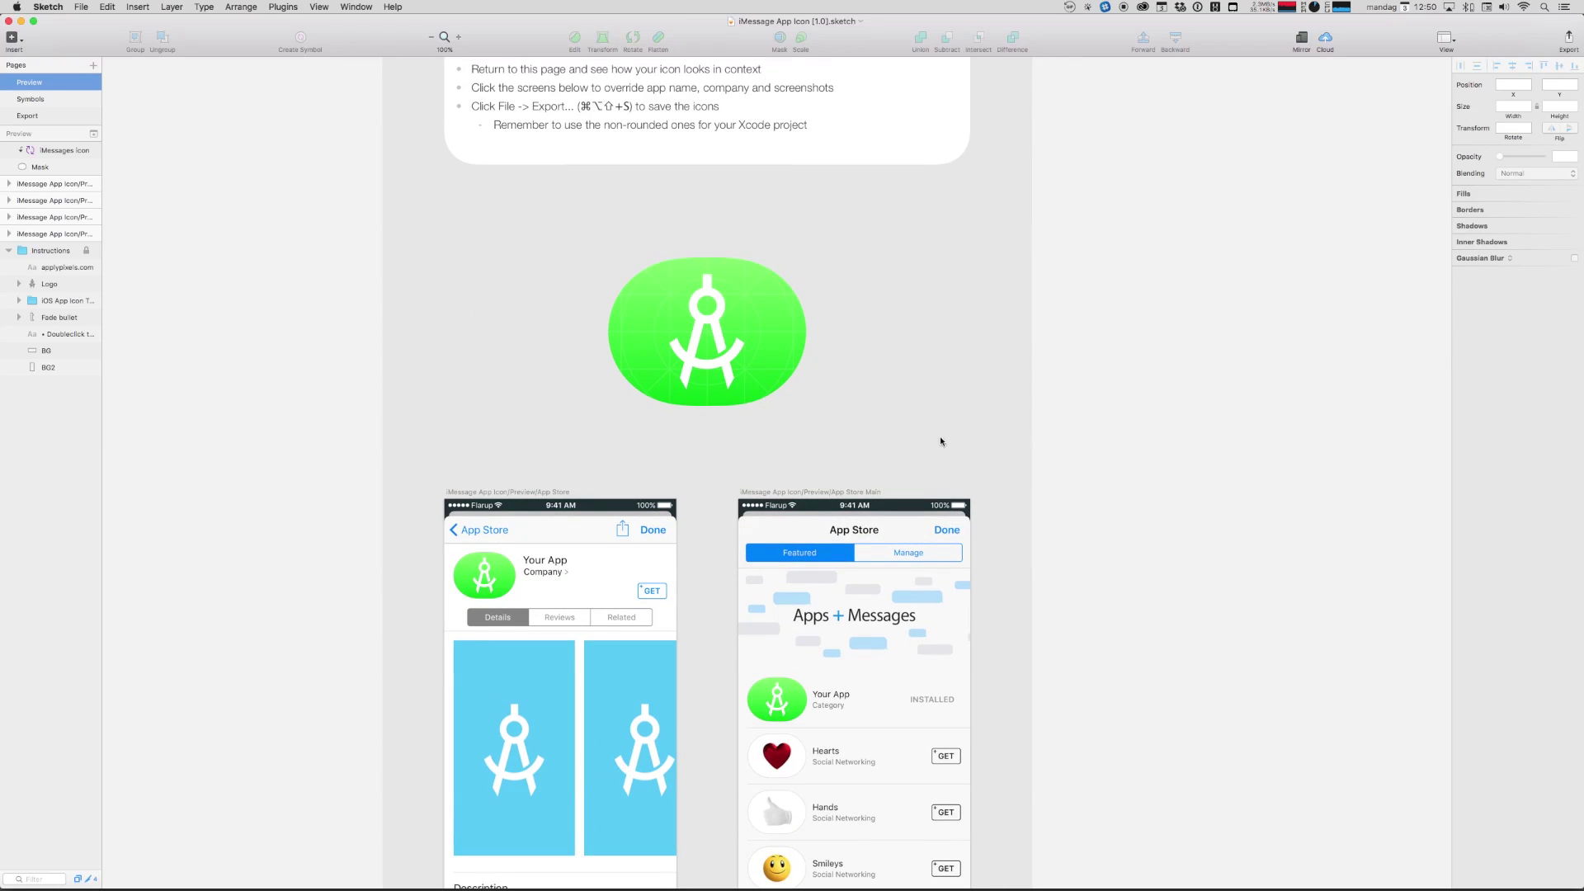
# Step: Edit the iMessages Icon symbol, hiding its compass Glyph and checking the Outer and Inner shapes
pyautogui.doubleClick(752, 346)
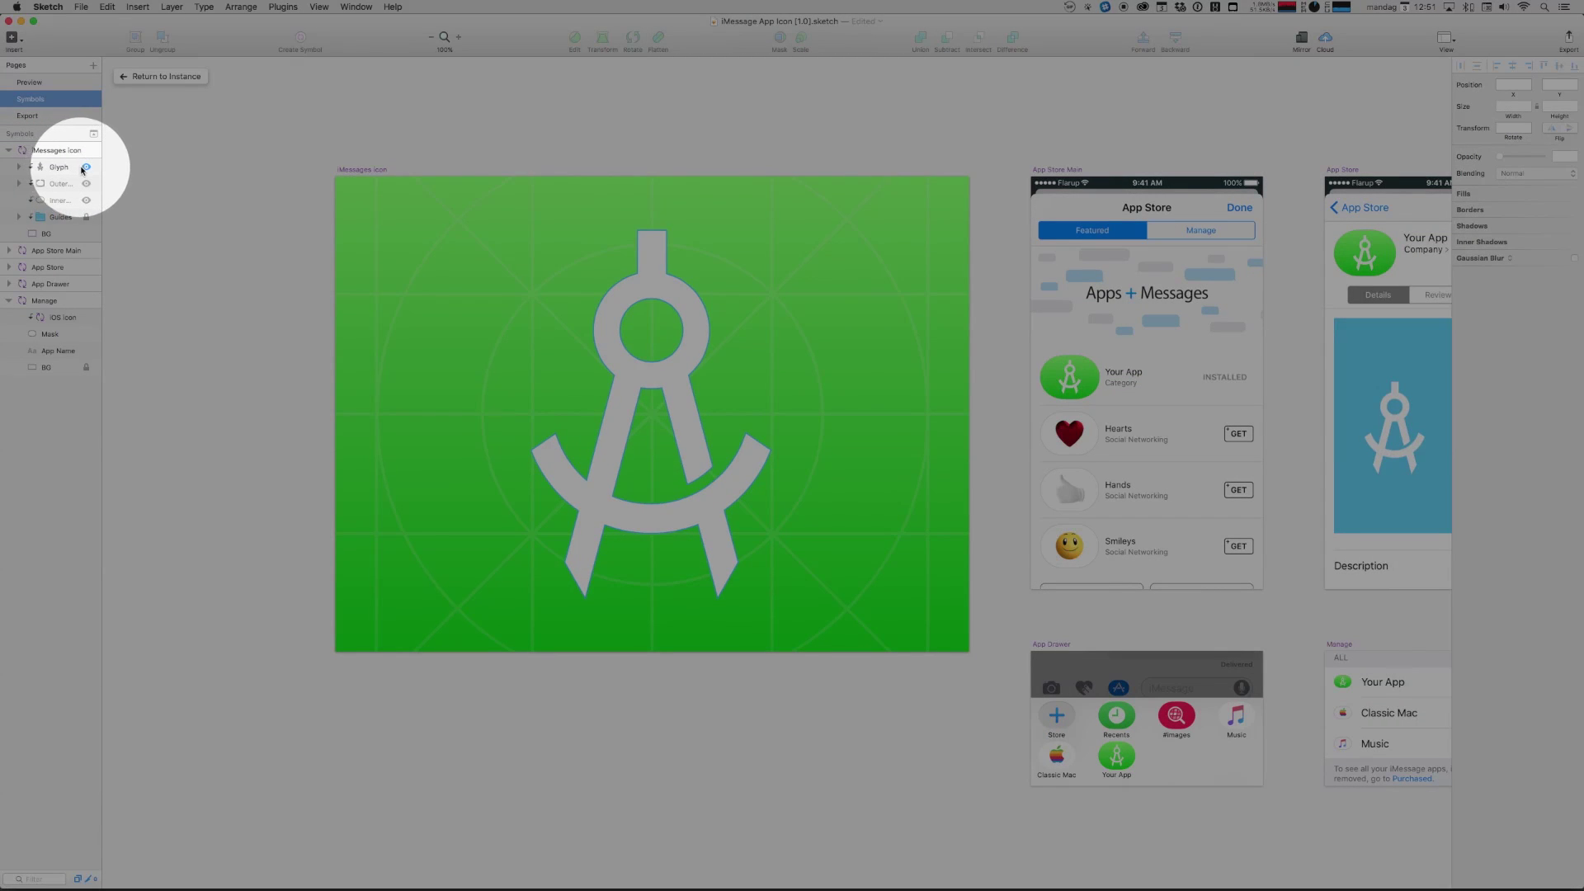
pyautogui.click(87, 168)
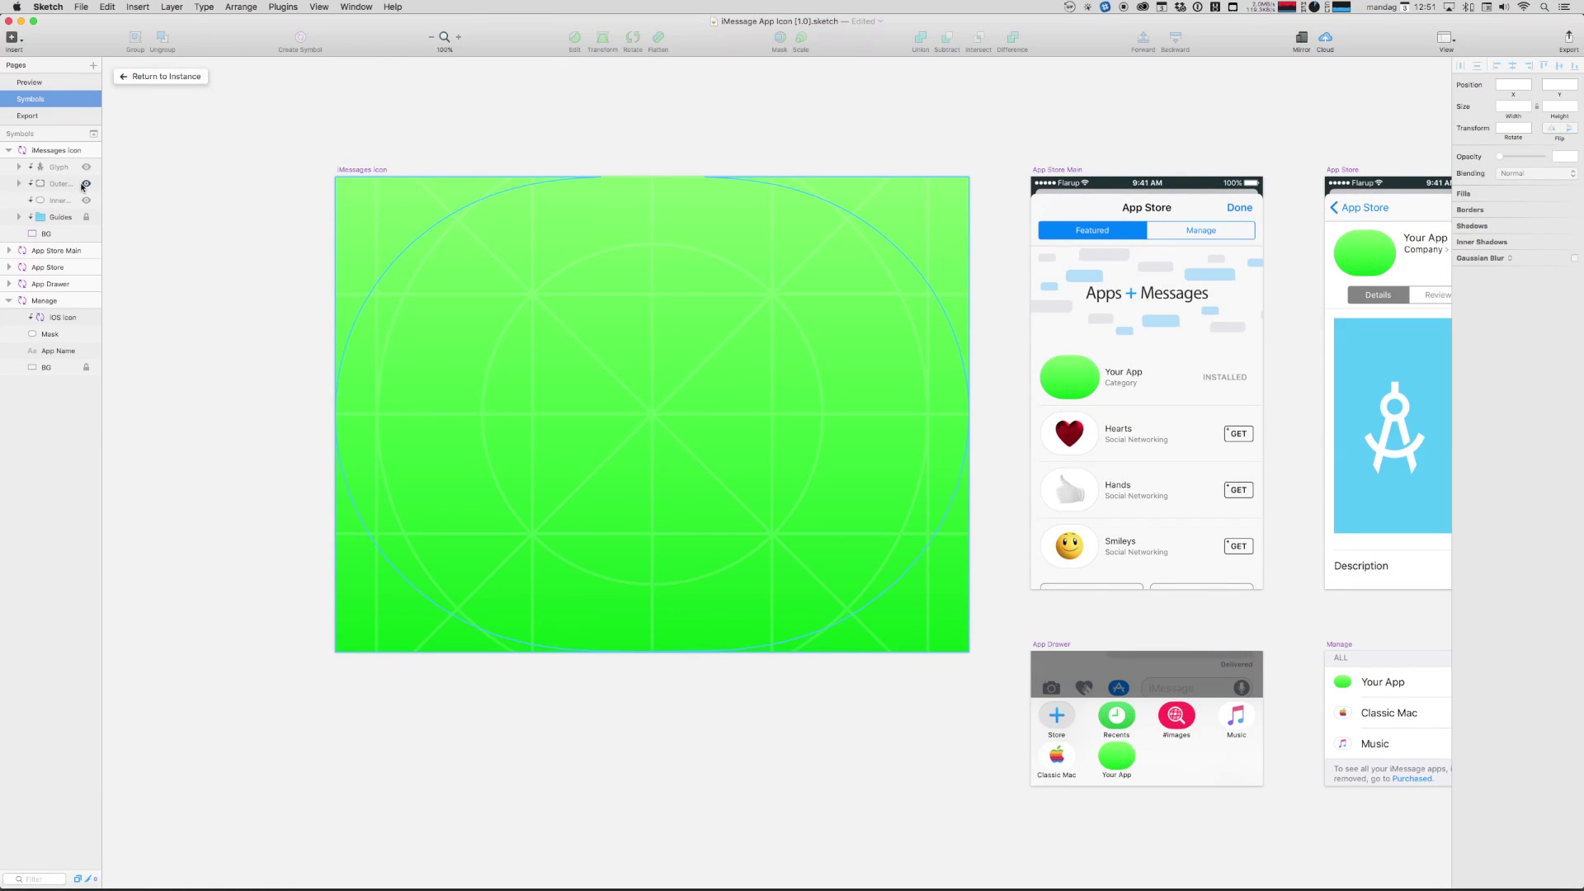
pyautogui.click(86, 184)
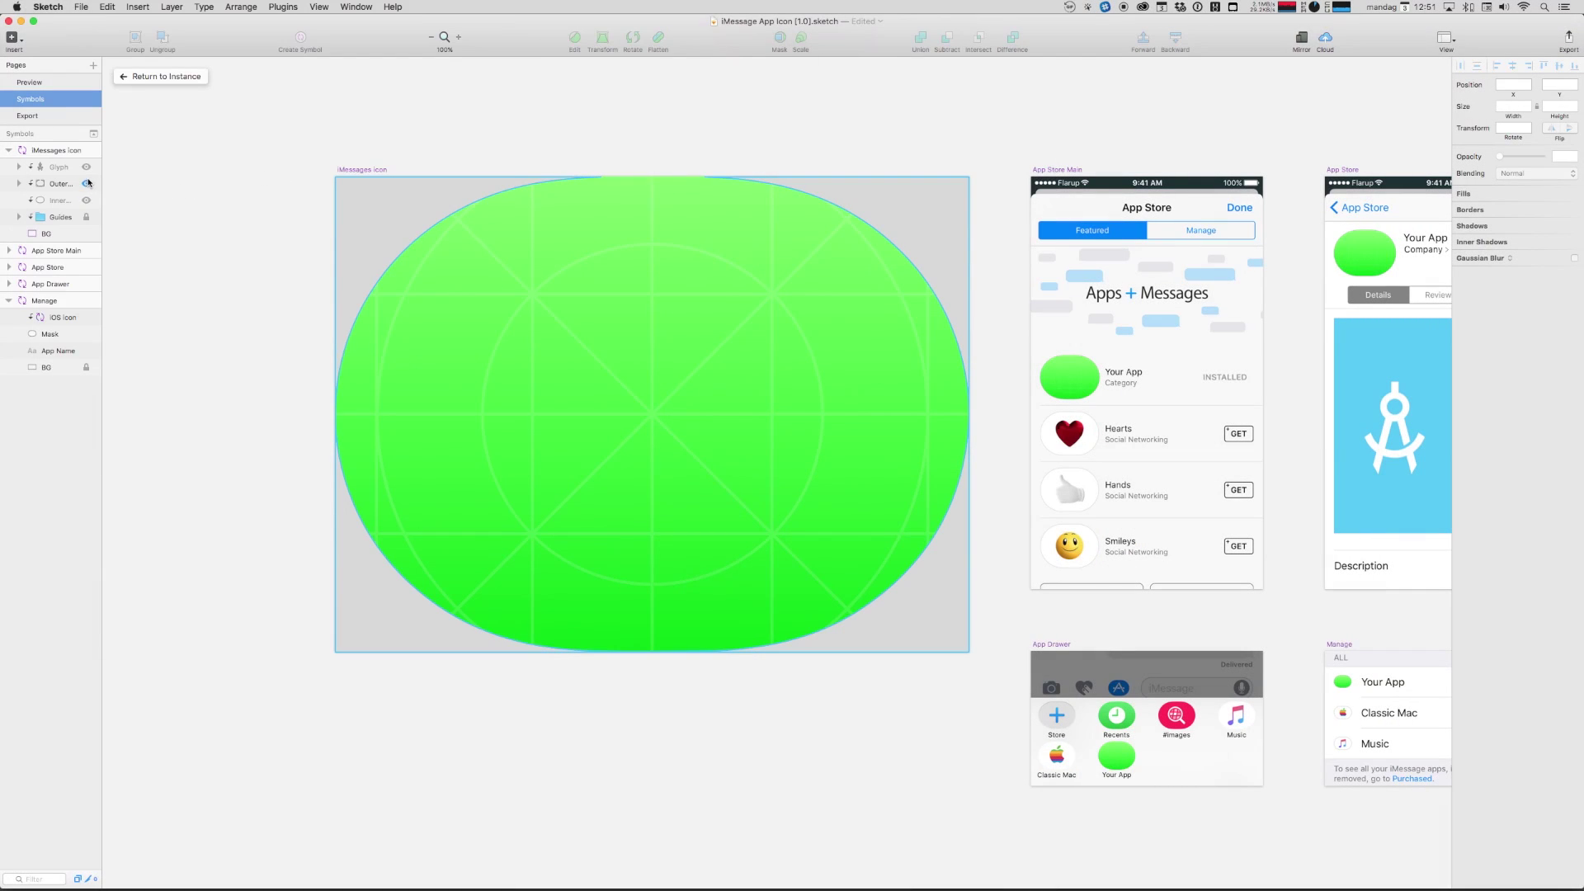
pyautogui.click(87, 201)
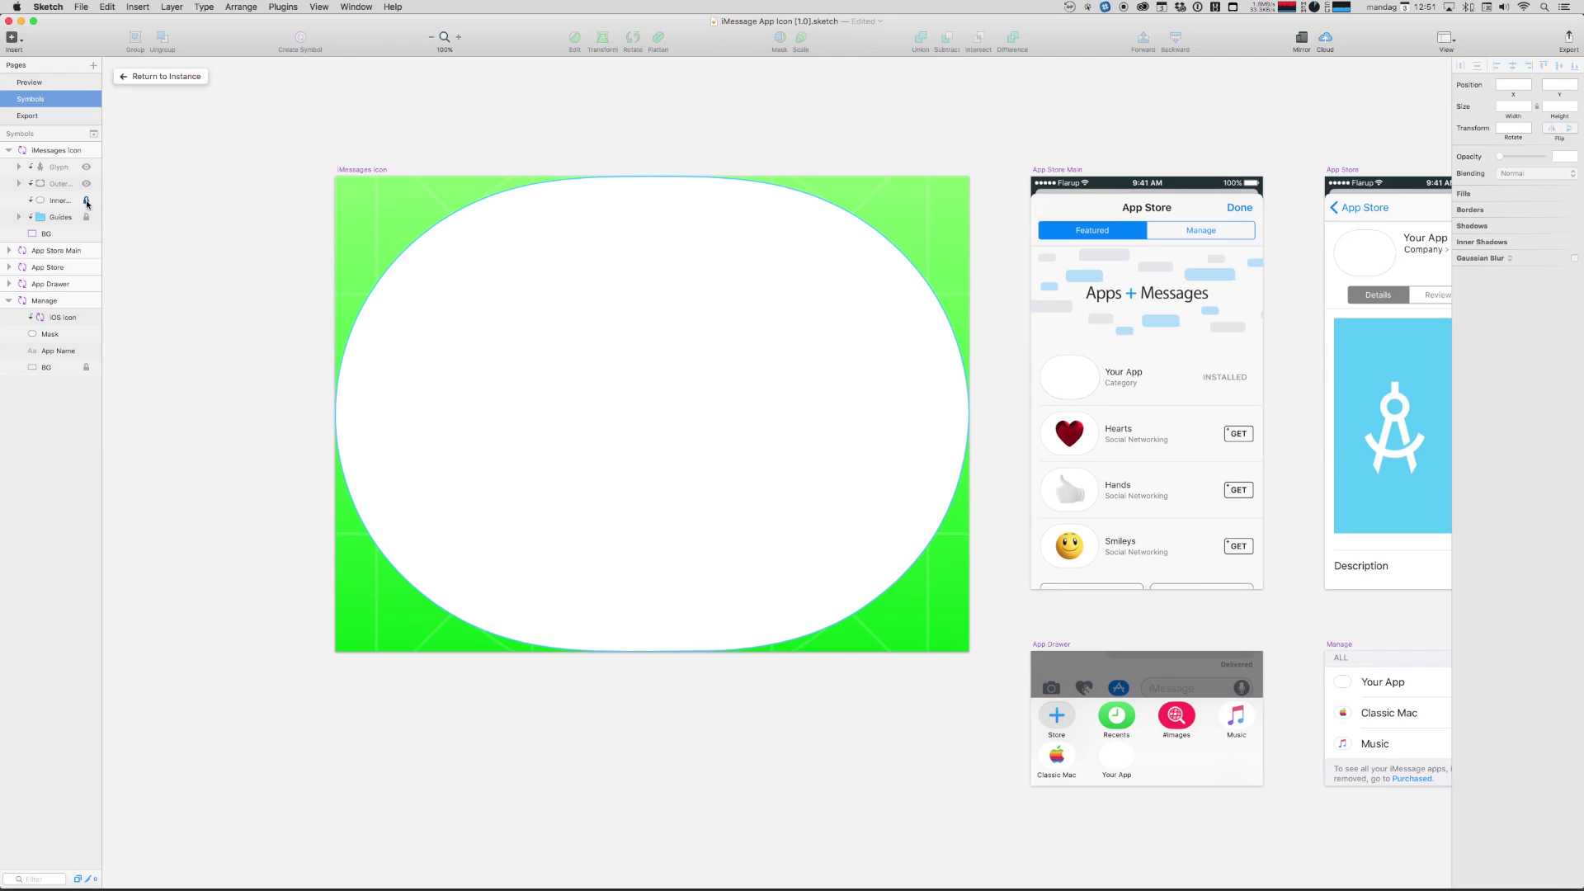
pyautogui.click(87, 200)
# Step: Toggle the Grid guides inside the Guides group, then select the BG background layer
pyautogui.click(18, 217)
pyautogui.click(66, 217)
pyautogui.click(87, 233)
pyautogui.click(87, 234)
pyautogui.click(54, 235)
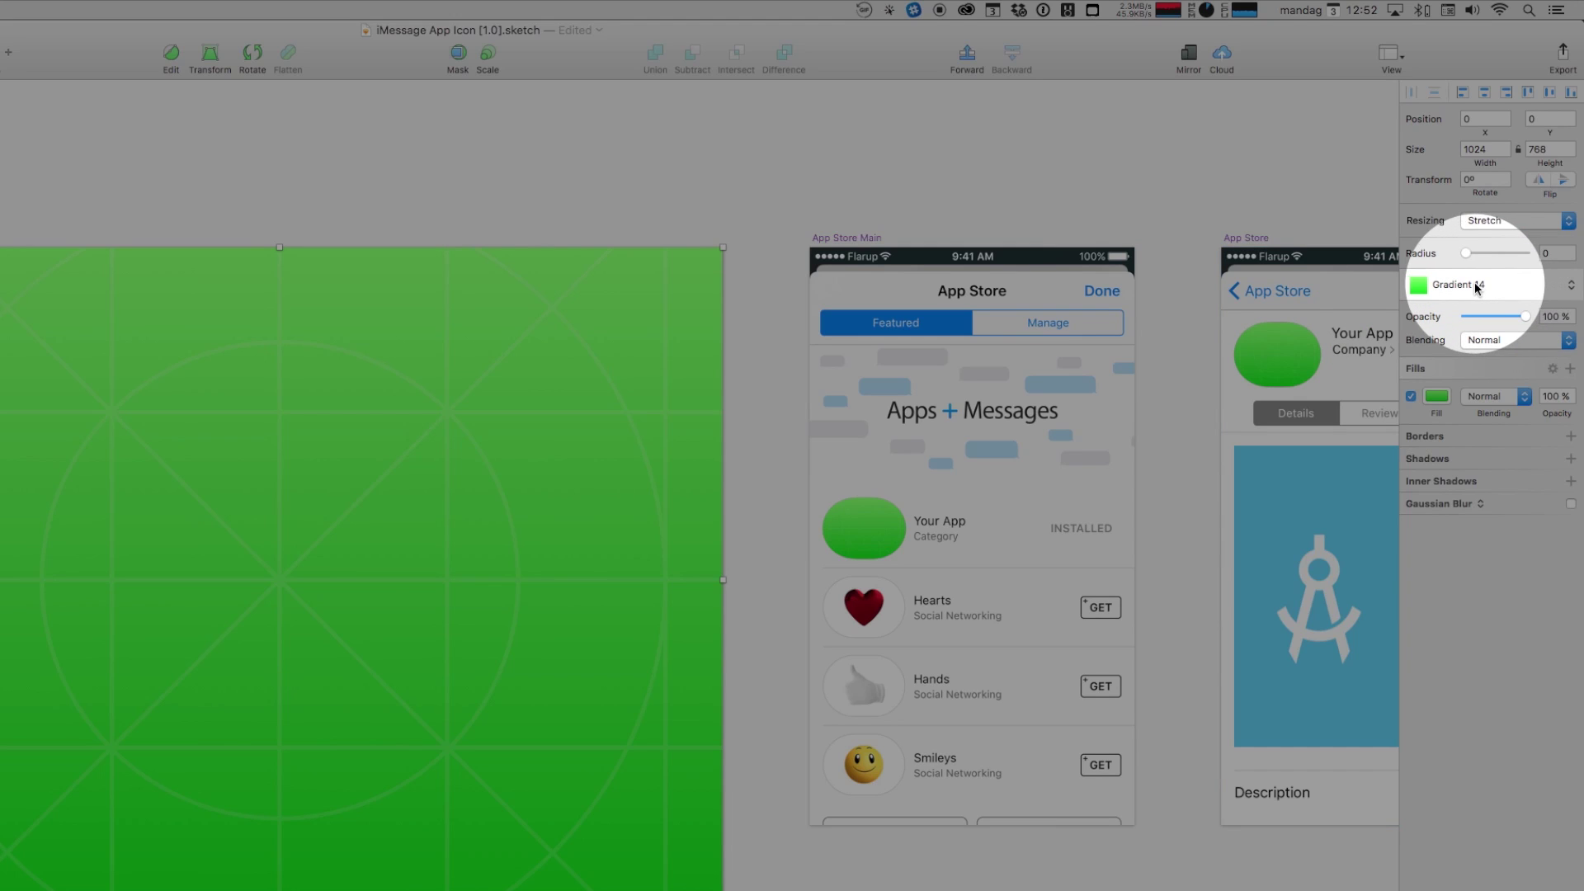
# Step: Apply the purple Gradient 11 shared style to the BG layer
pyautogui.click(1475, 286)
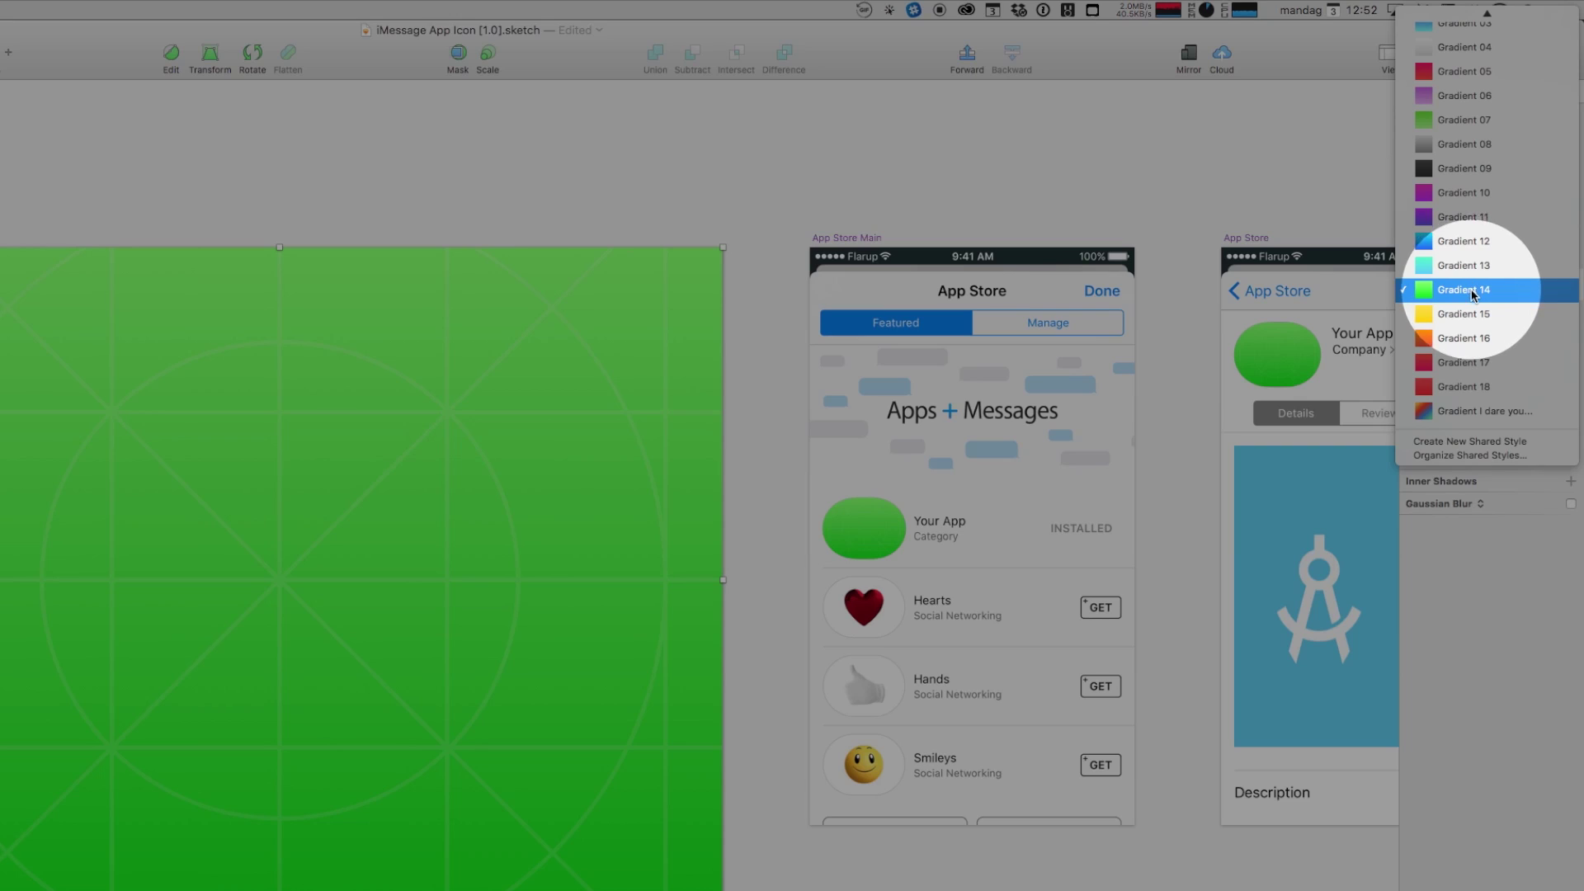
pyautogui.scroll(8, 1474, 295)
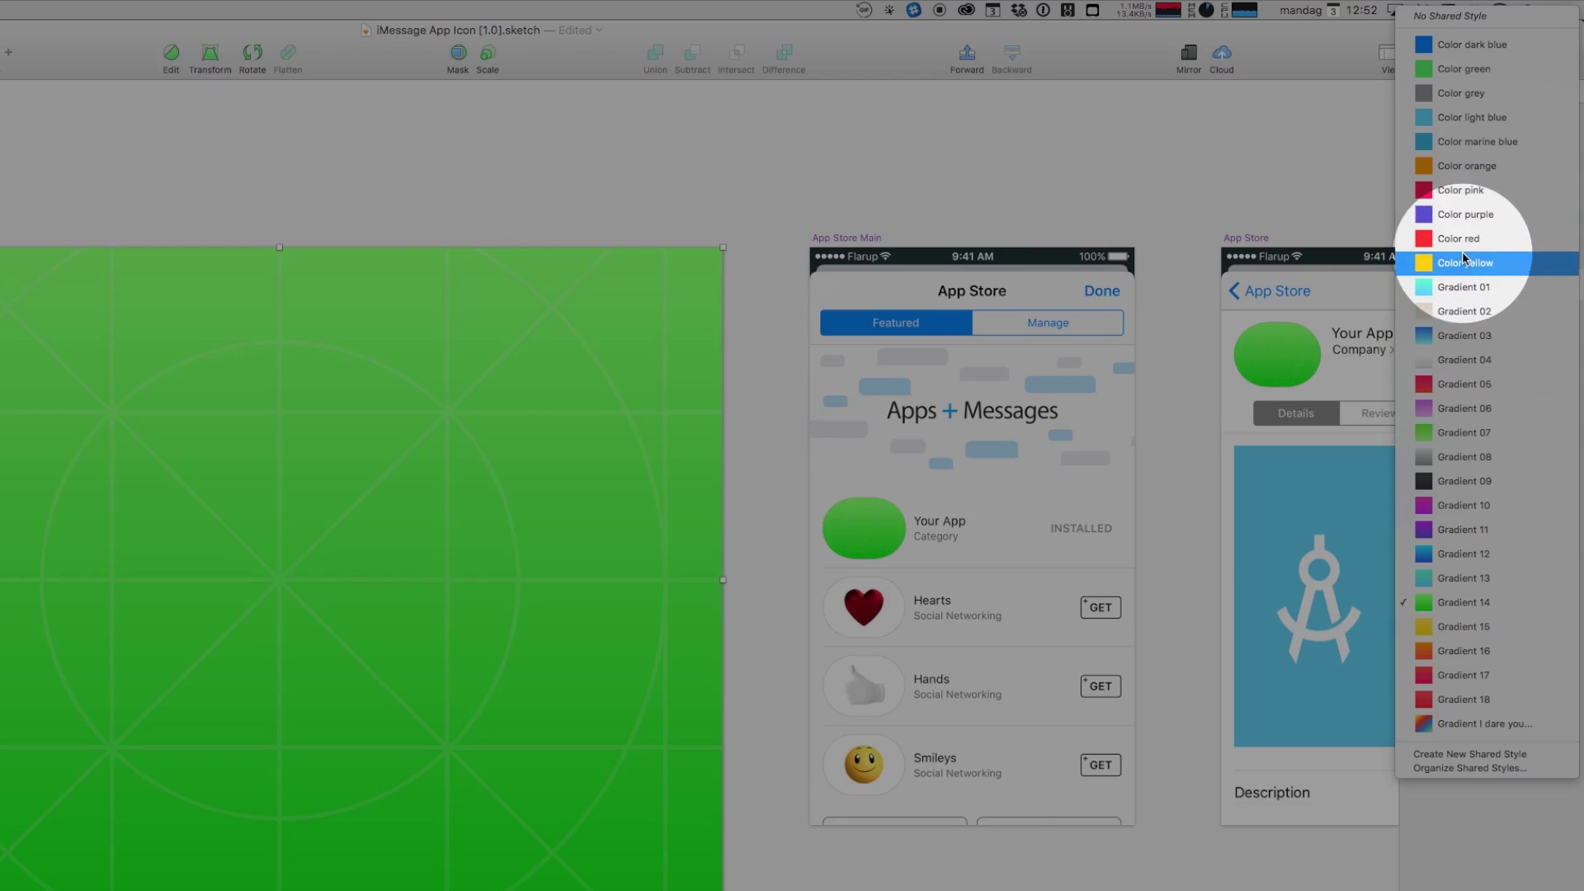
pyautogui.click(1471, 530)
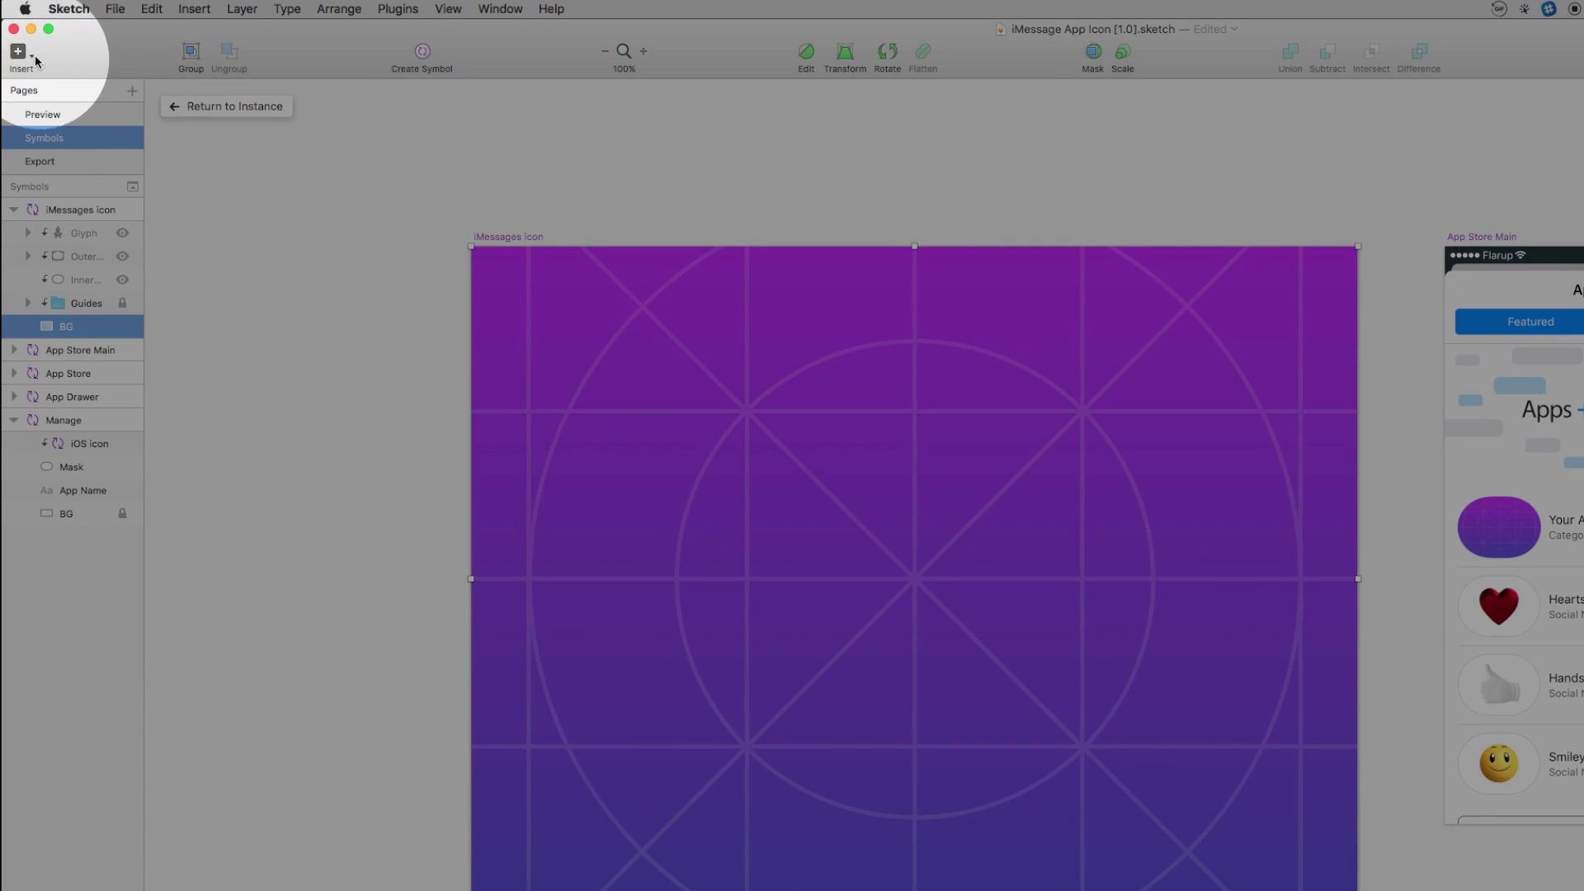
# Step: Draw a large star on the icon artboard and centre it
pyautogui.click(33, 58)
pyautogui.moveTo(123, 126)
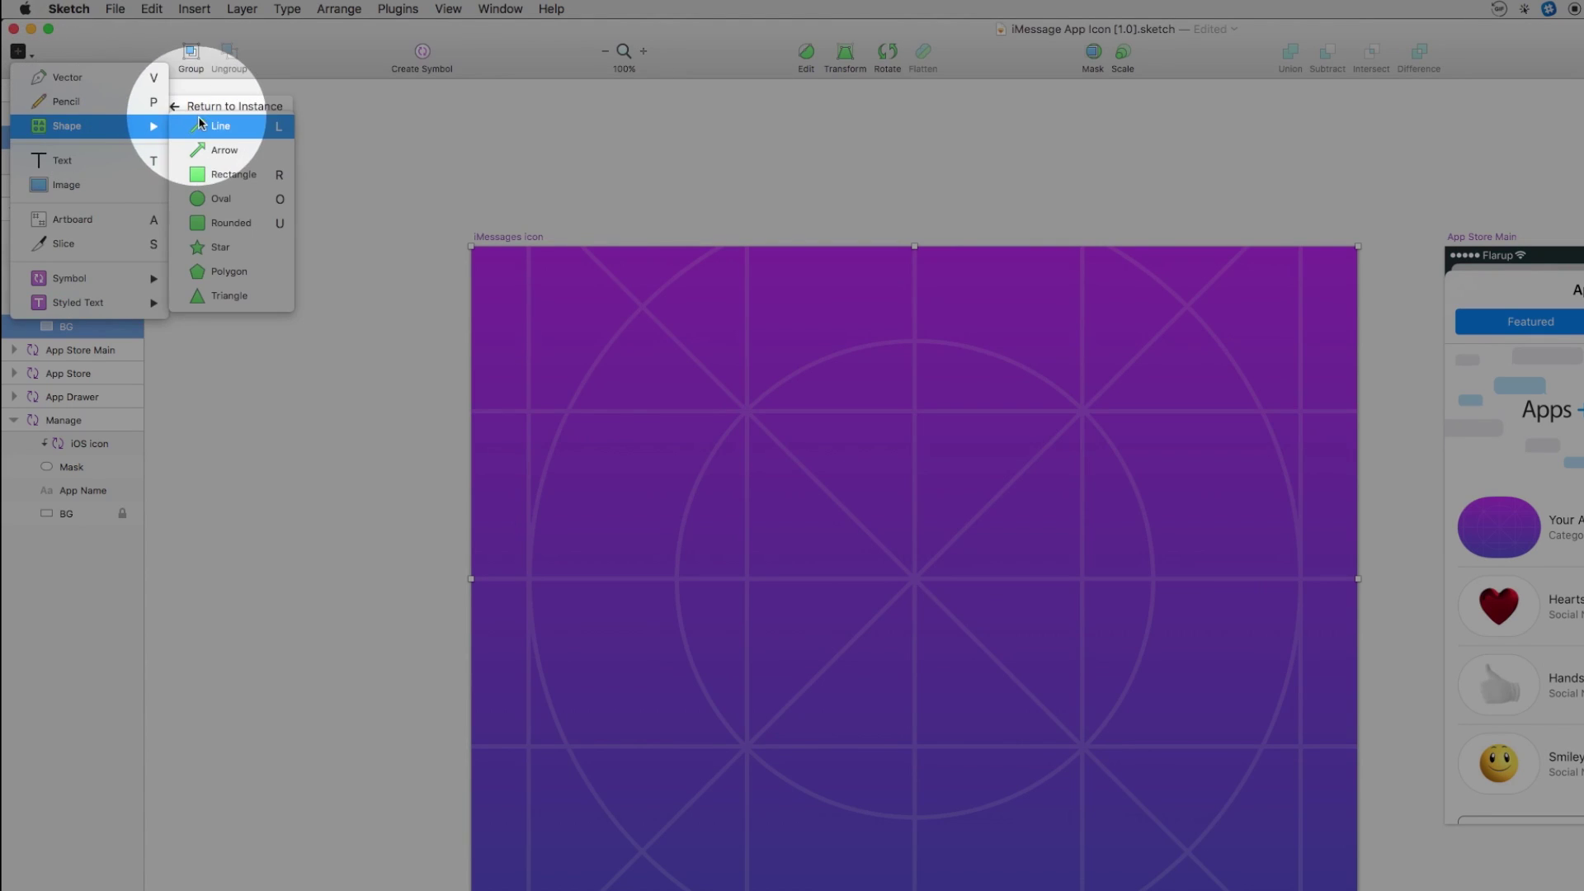
pyautogui.click(219, 248)
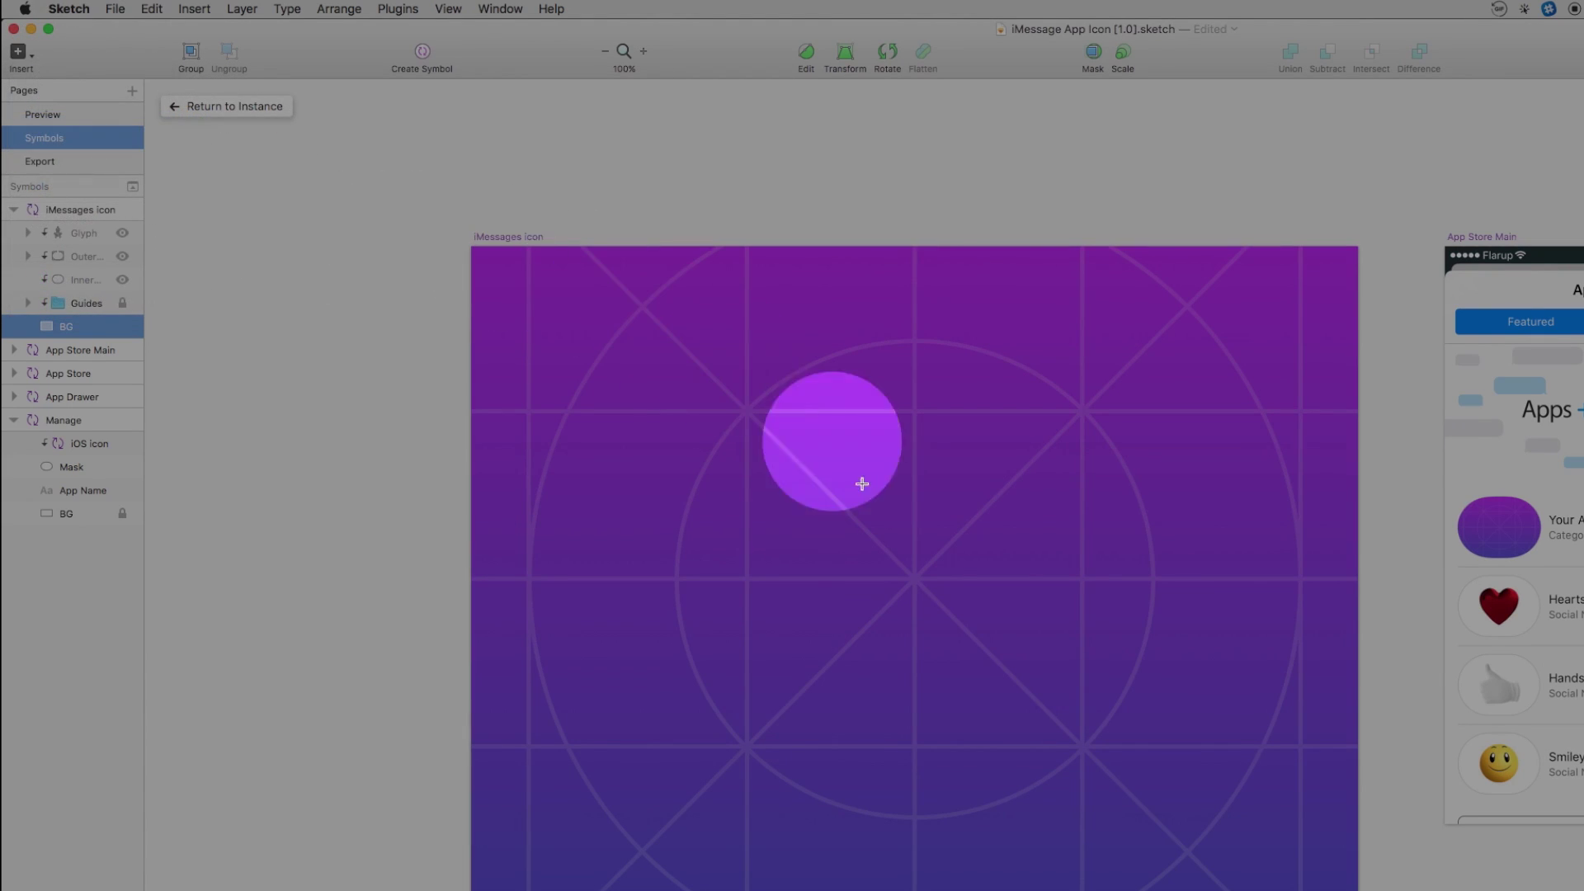
pyautogui.moveTo(685, 320); pyautogui.dragTo(1228, 804)
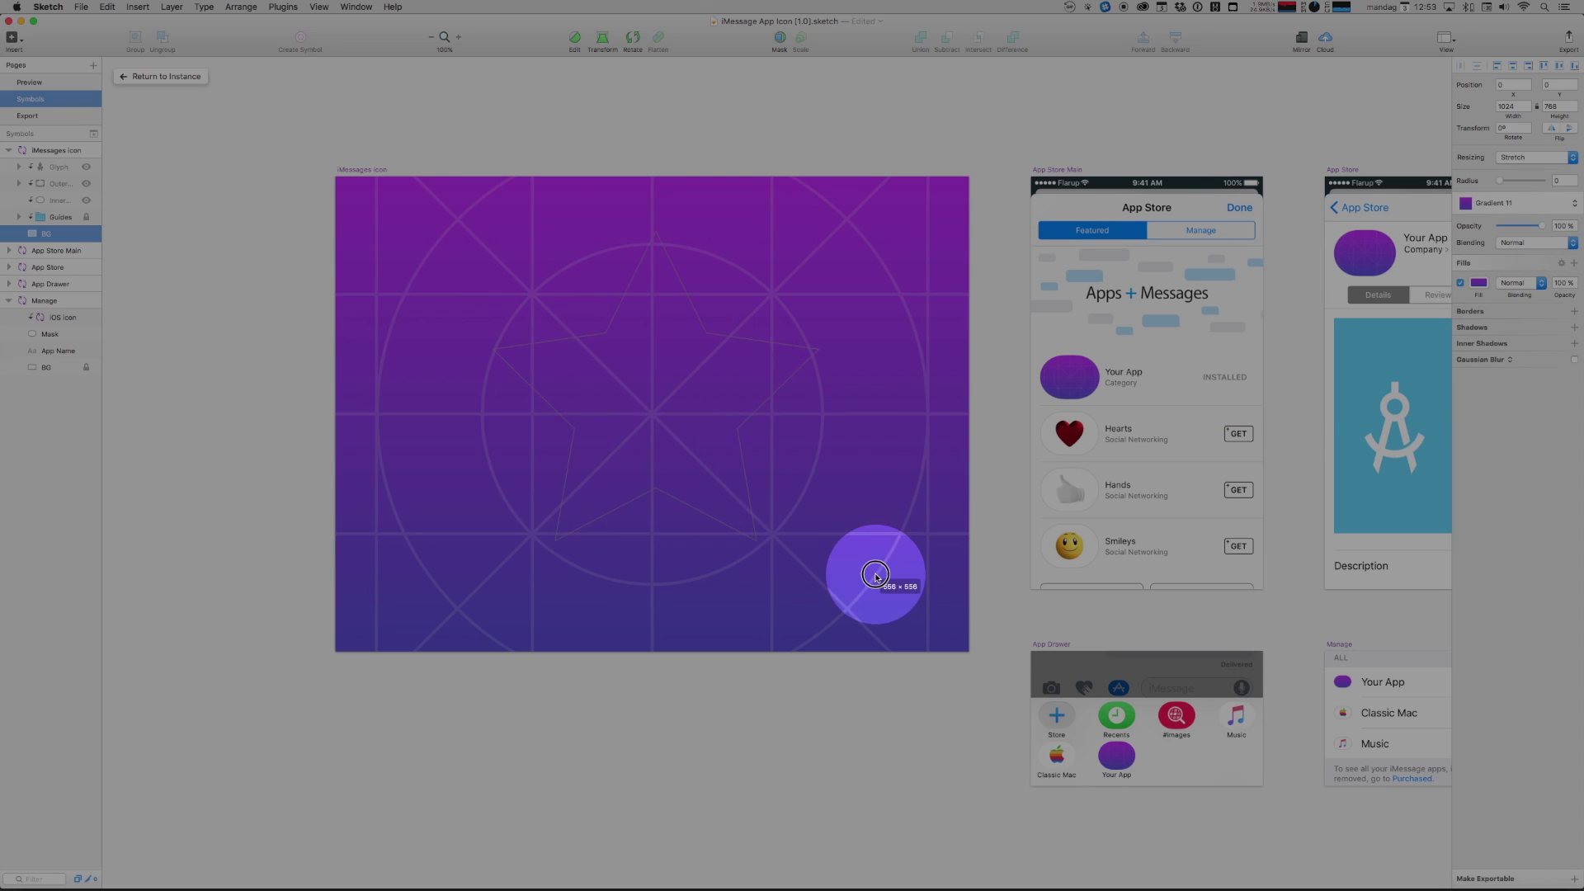
pyautogui.moveTo(876, 575); pyautogui.dragTo(893, 607)
pyautogui.moveTo(725, 417); pyautogui.dragTo(700, 407)
# Step: Give the star a white FFFFFF fill and shrink it slightly
pyautogui.click(1479, 298)
pyautogui.click(1557, 517)
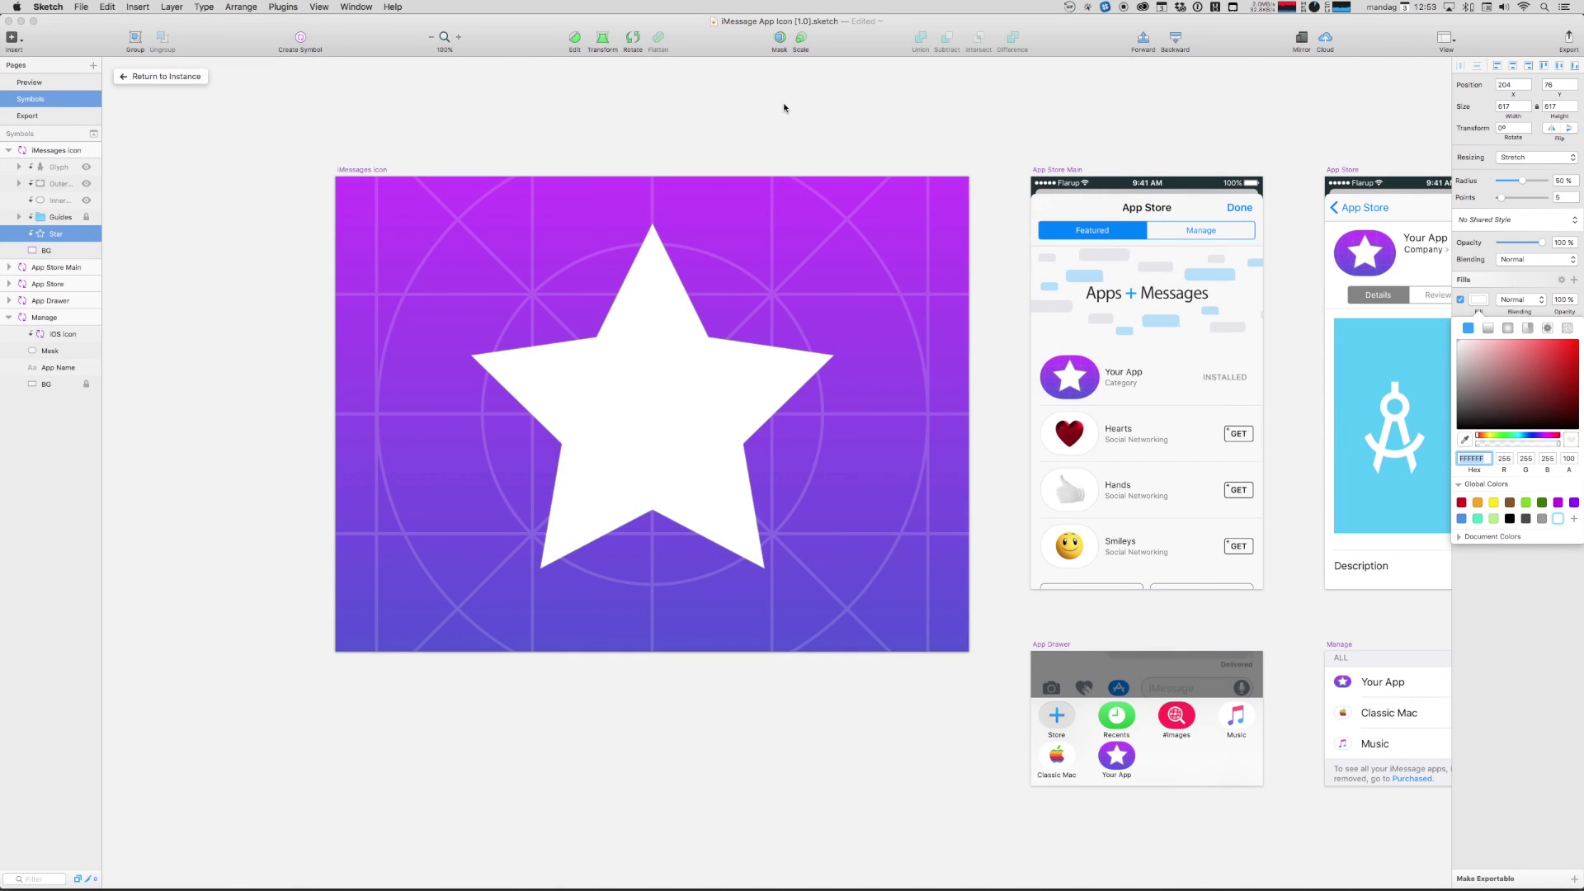
pyautogui.click(784, 107)
pyautogui.moveTo(833, 224); pyautogui.dragTo(816, 259)
# Step: Hide the Grid guide lines in the Guides group
pyautogui.click(124, 209)
pyautogui.click(18, 217)
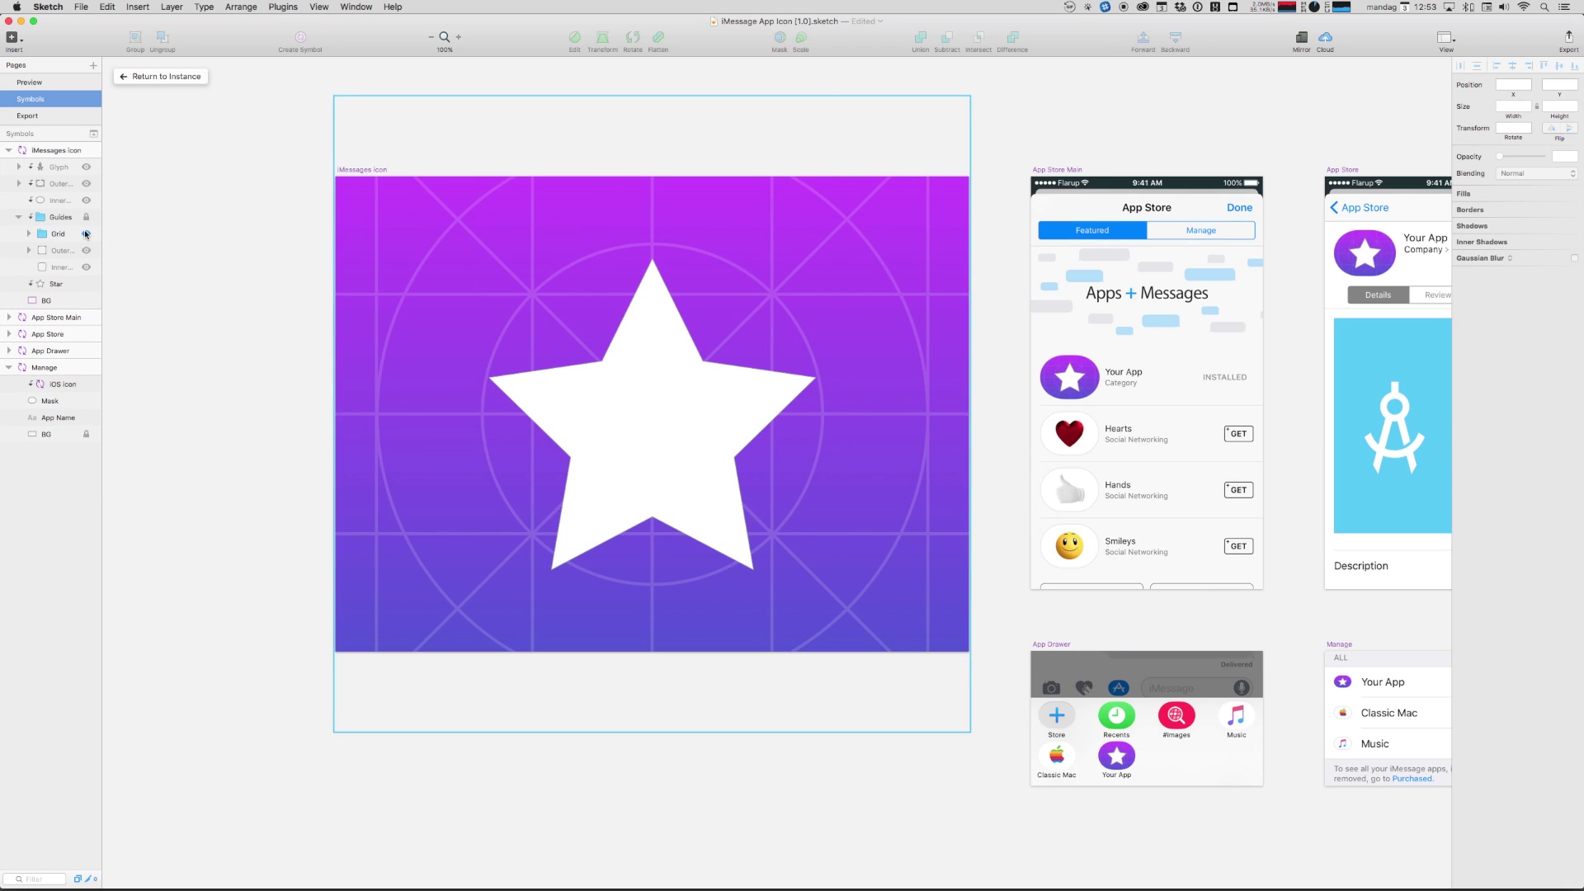
pyautogui.click(86, 234)
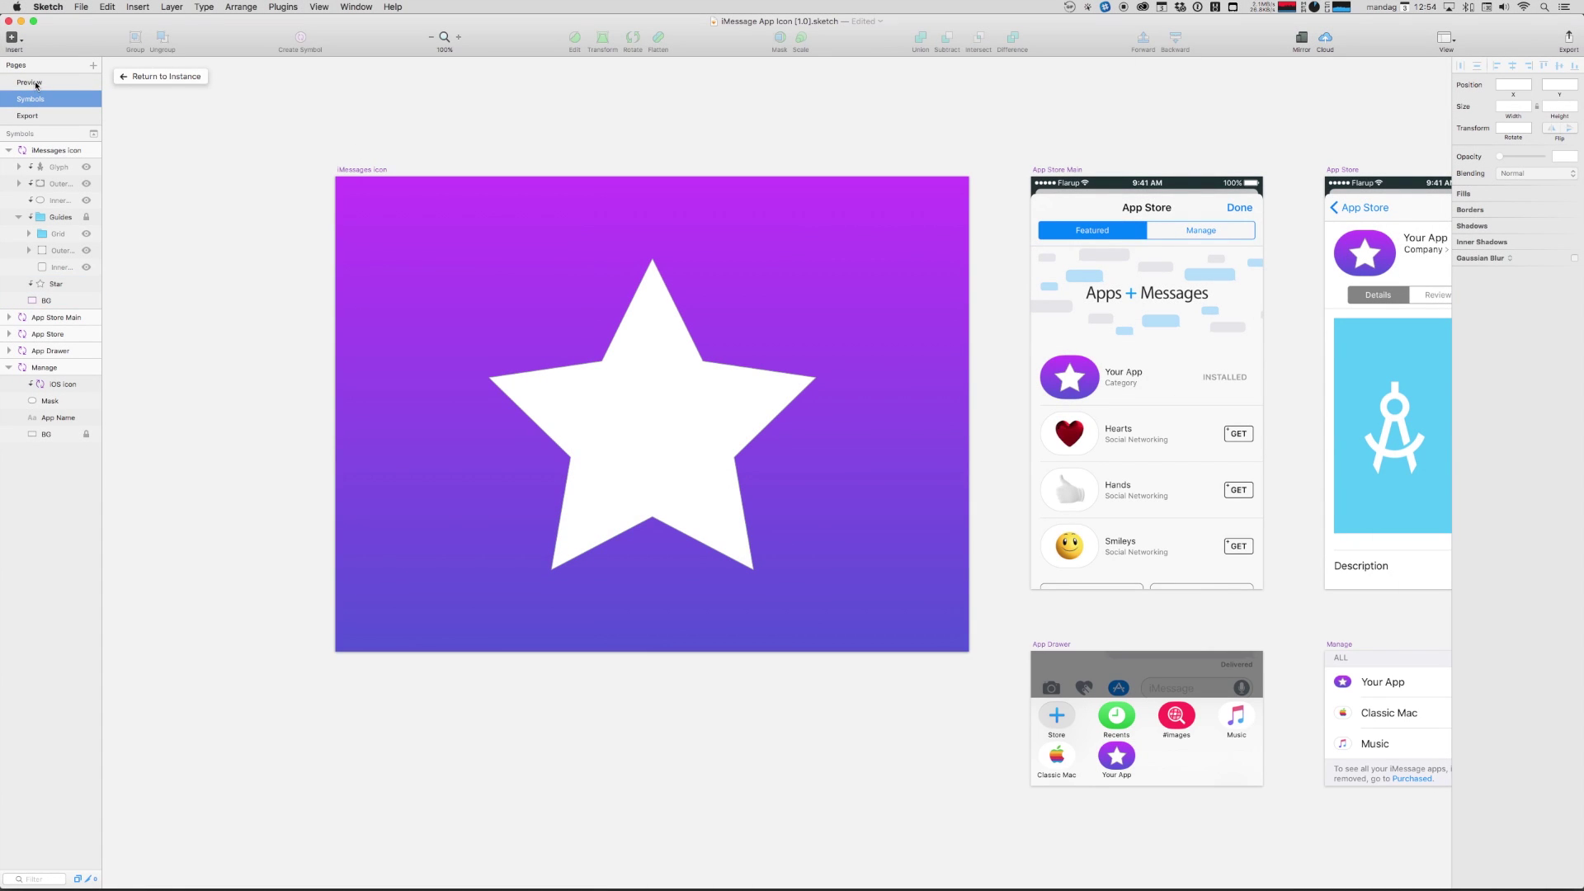
pyautogui.click(33, 81)
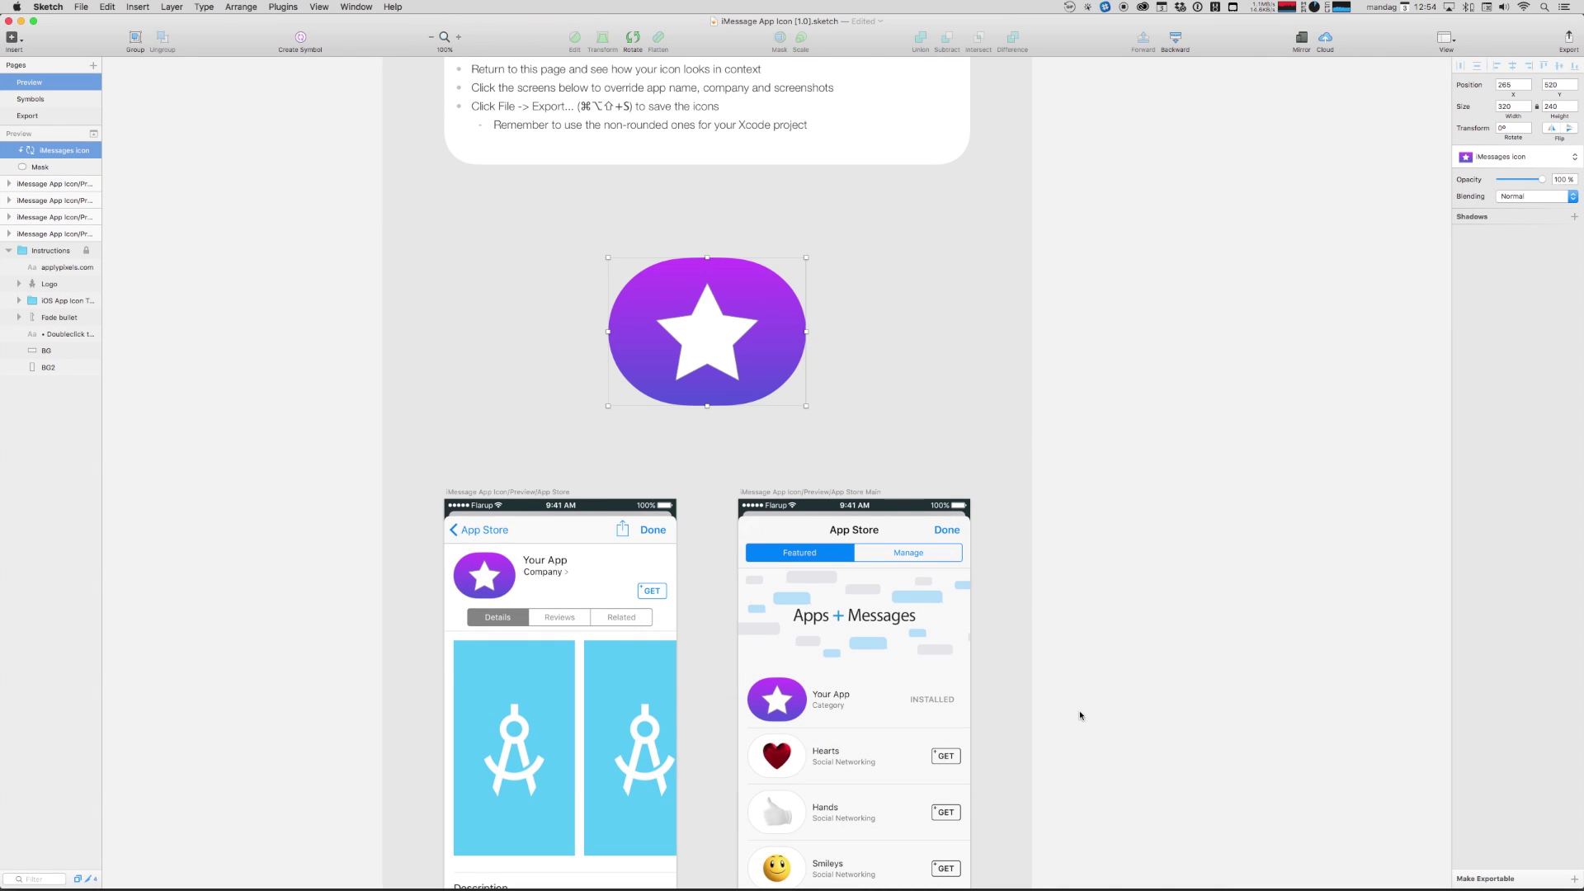
pyautogui.moveTo(1078, 714); pyautogui.dragTo(1135, 446)
pyautogui.scroll(2, 1207, 357)
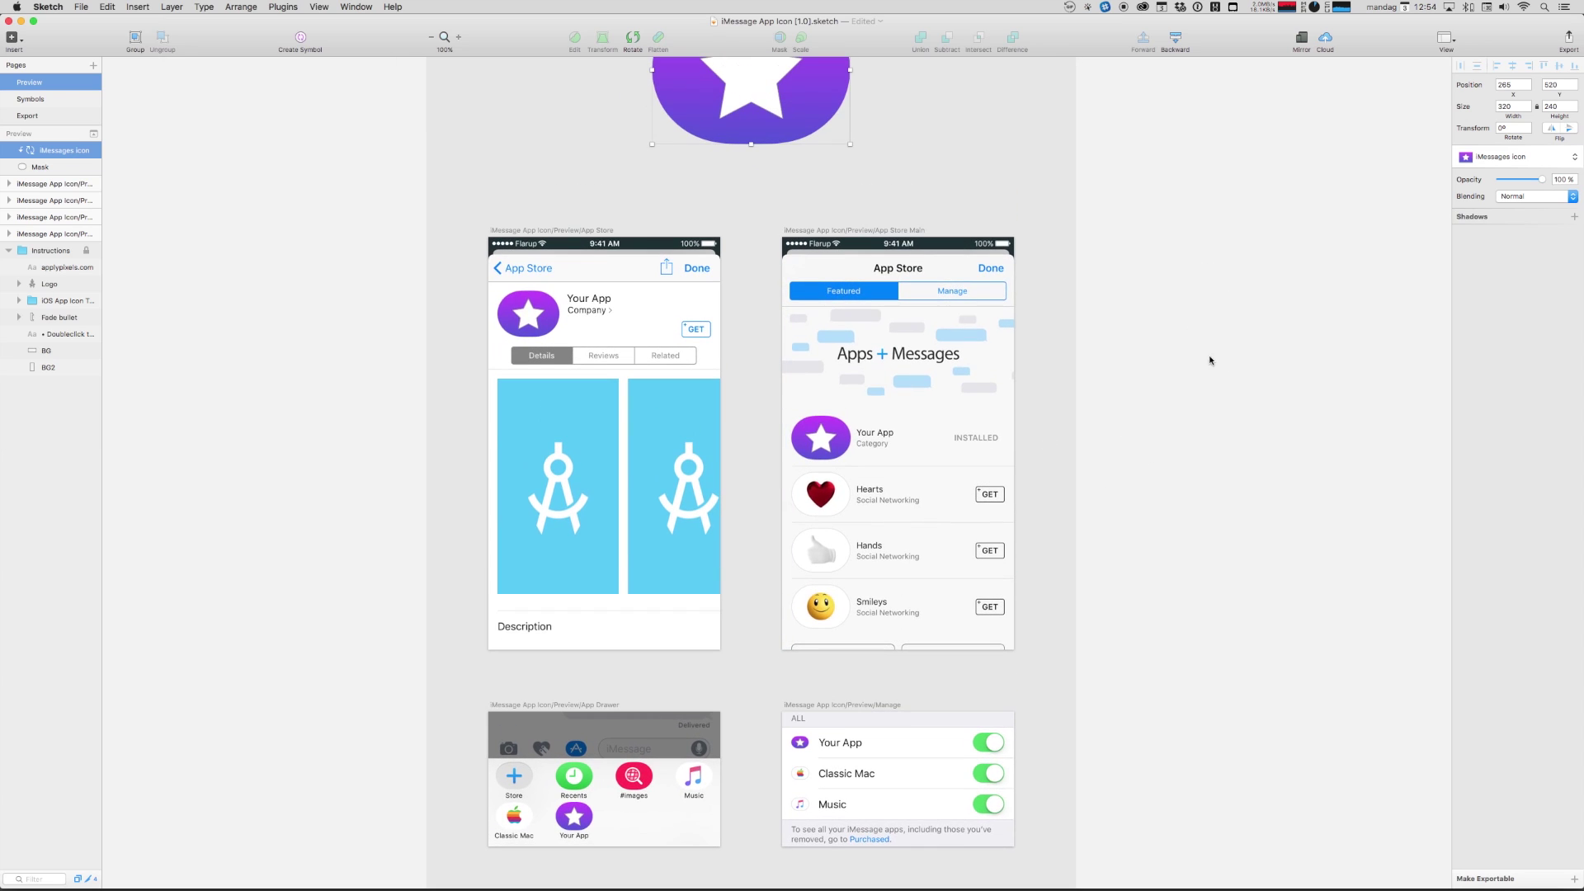
pyautogui.click(1205, 500)
pyautogui.moveTo(1209, 521); pyautogui.dragTo(1205, 493)
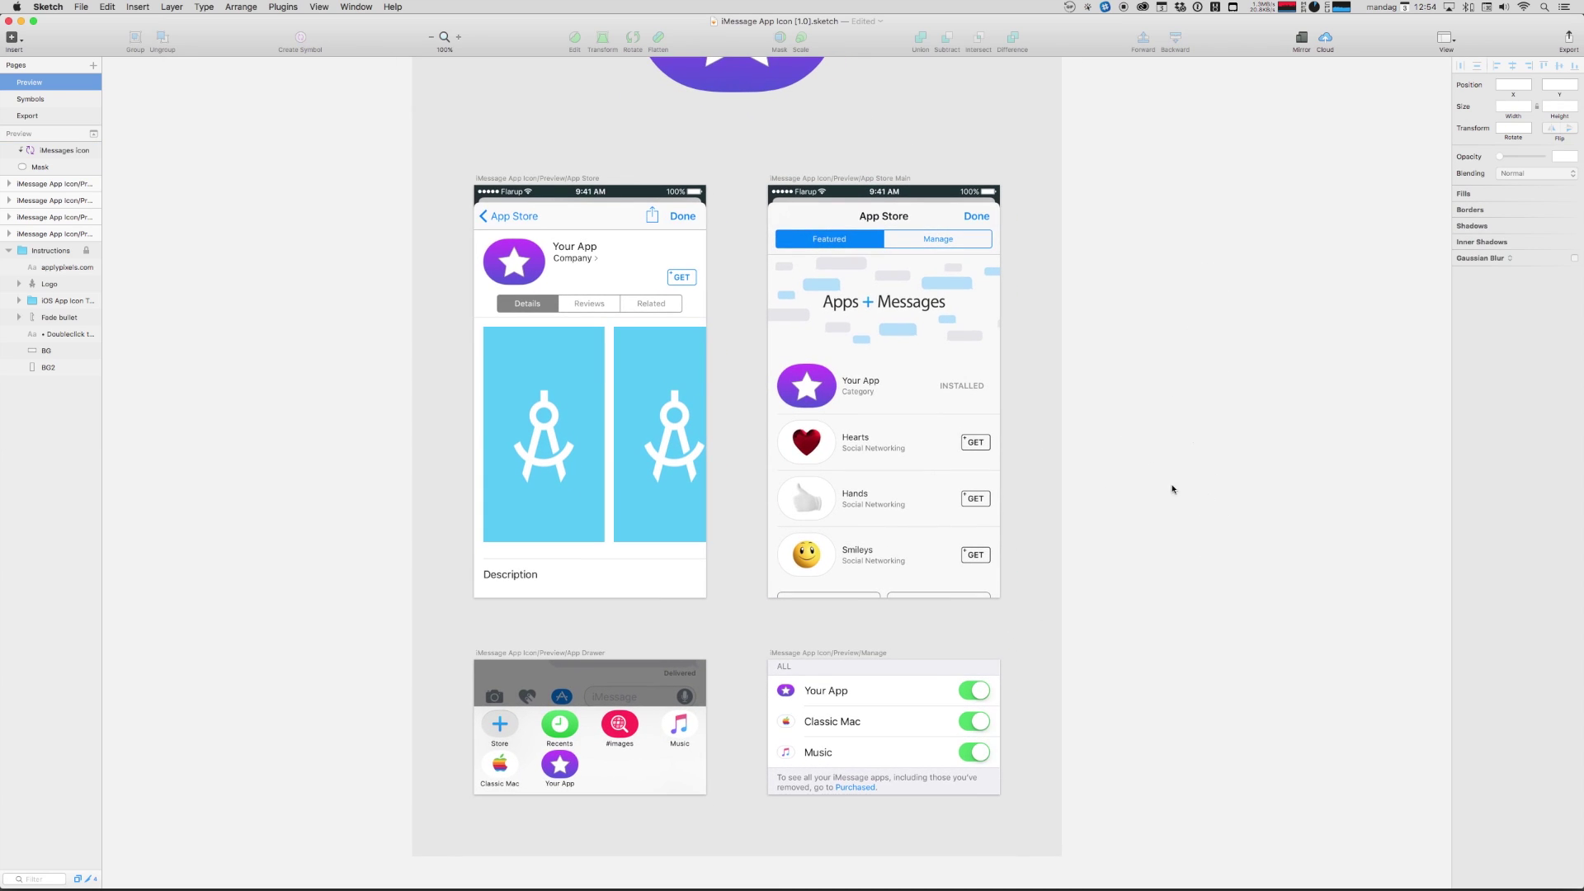
pyautogui.scroll(5, 1129, 305)
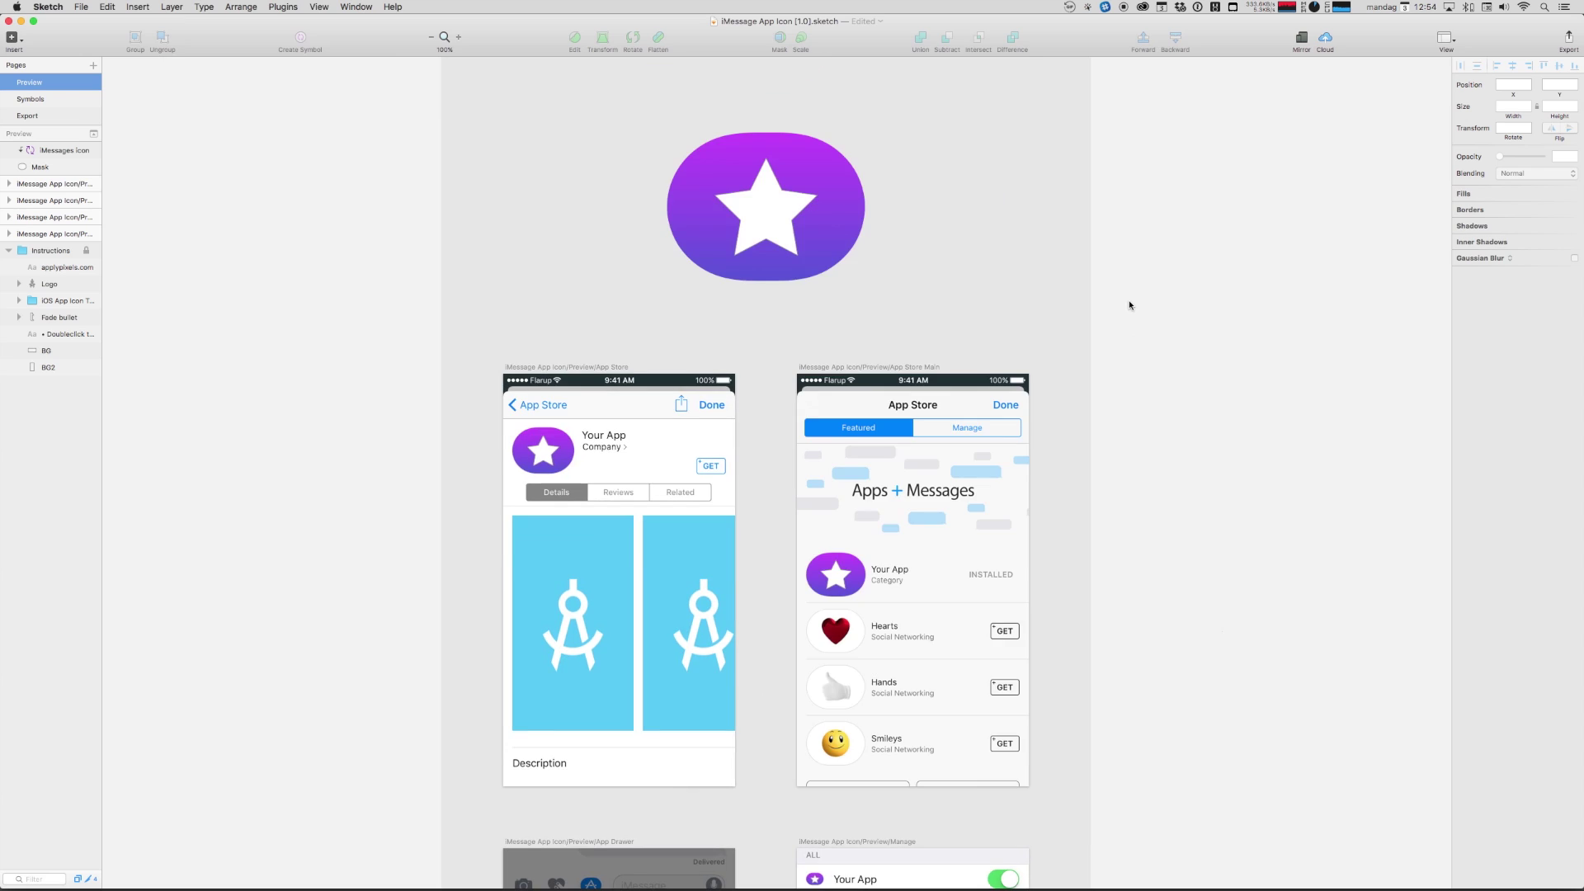
pyautogui.click(33, 99)
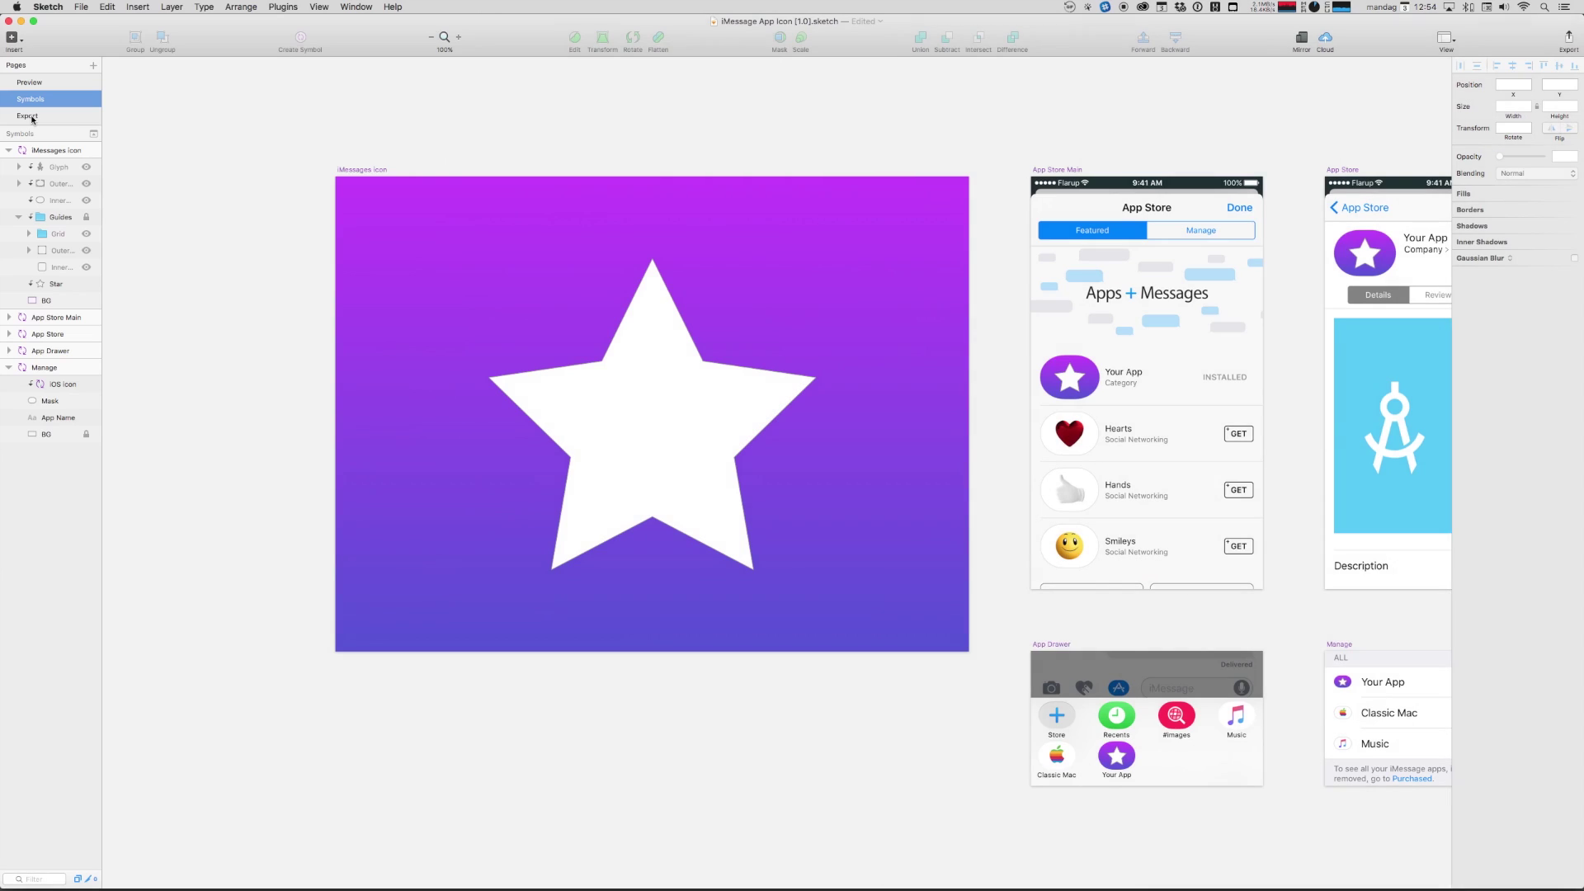
# Step: From the Export page, export all checked slices via File > Export into the template folder
pyautogui.click(29, 116)
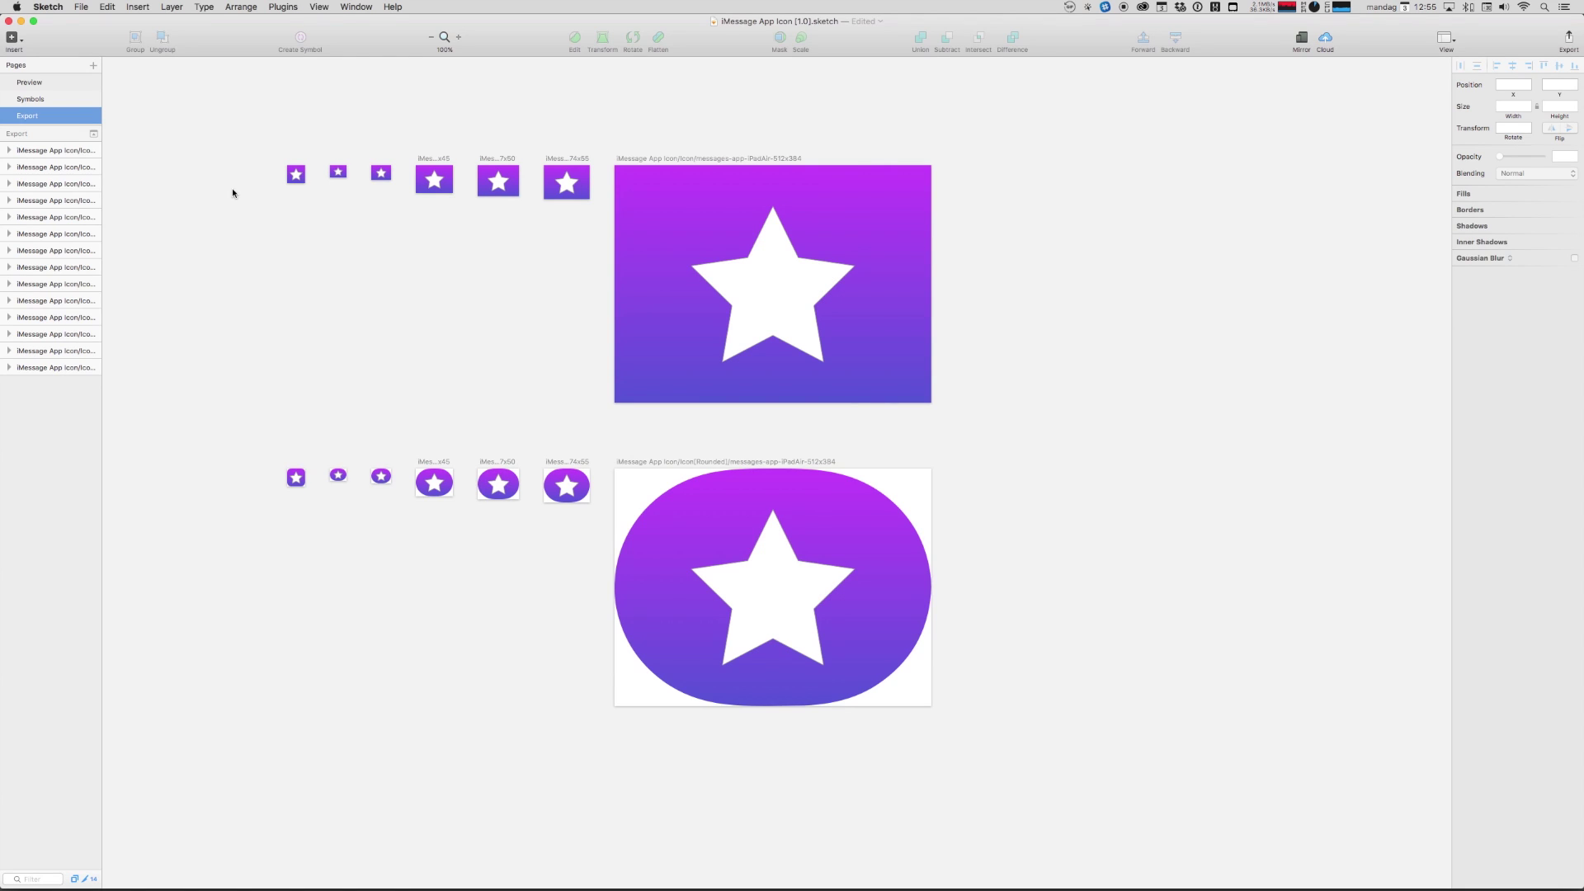
pyautogui.click(81, 6)
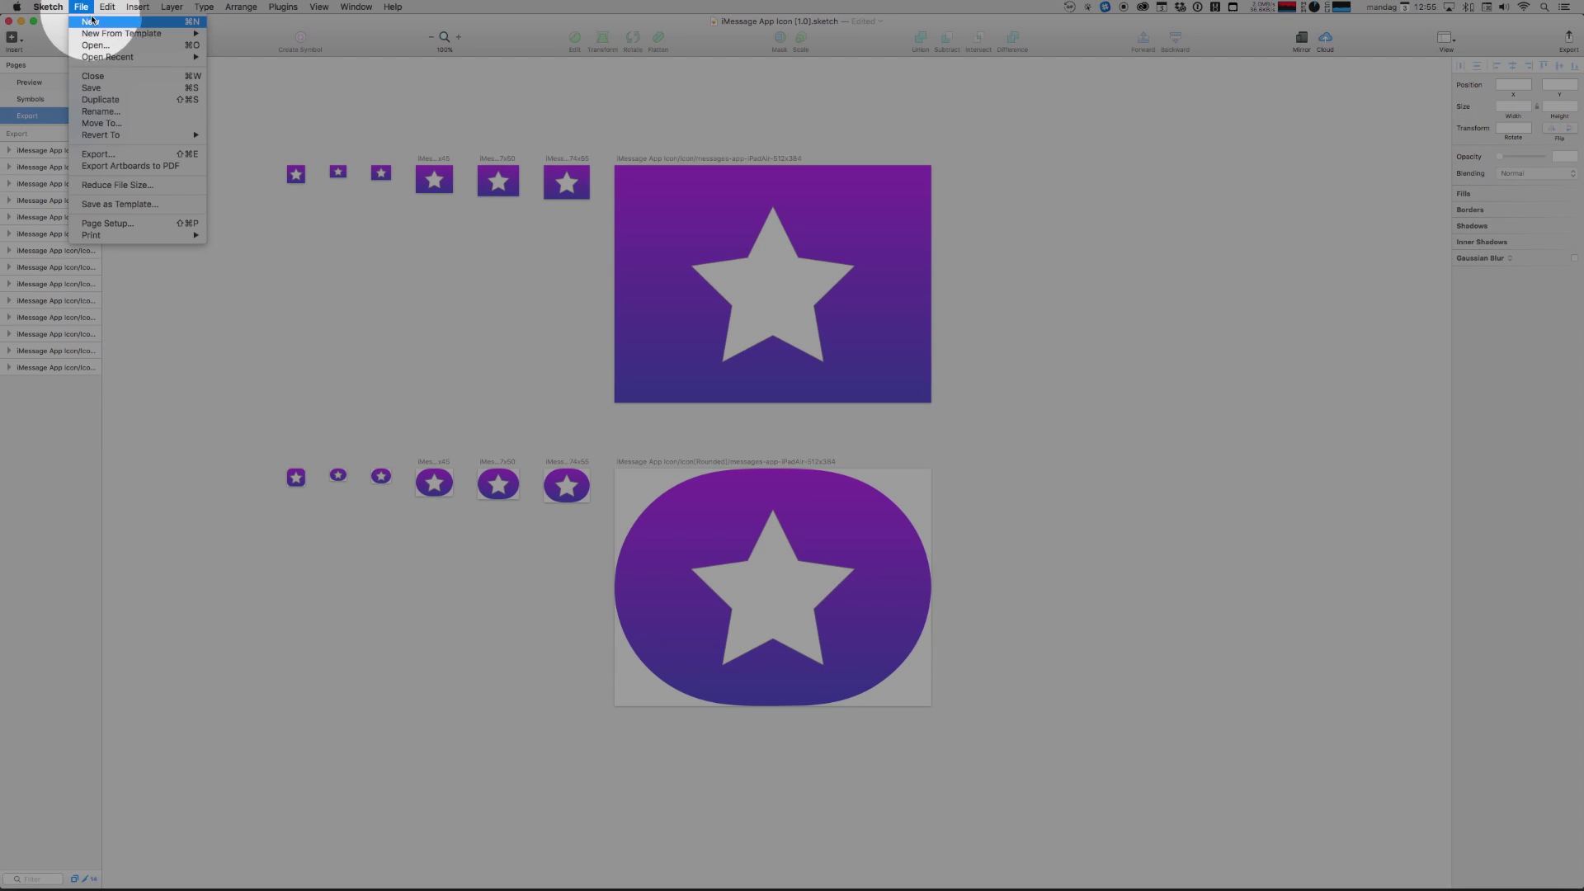
pyautogui.click(126, 156)
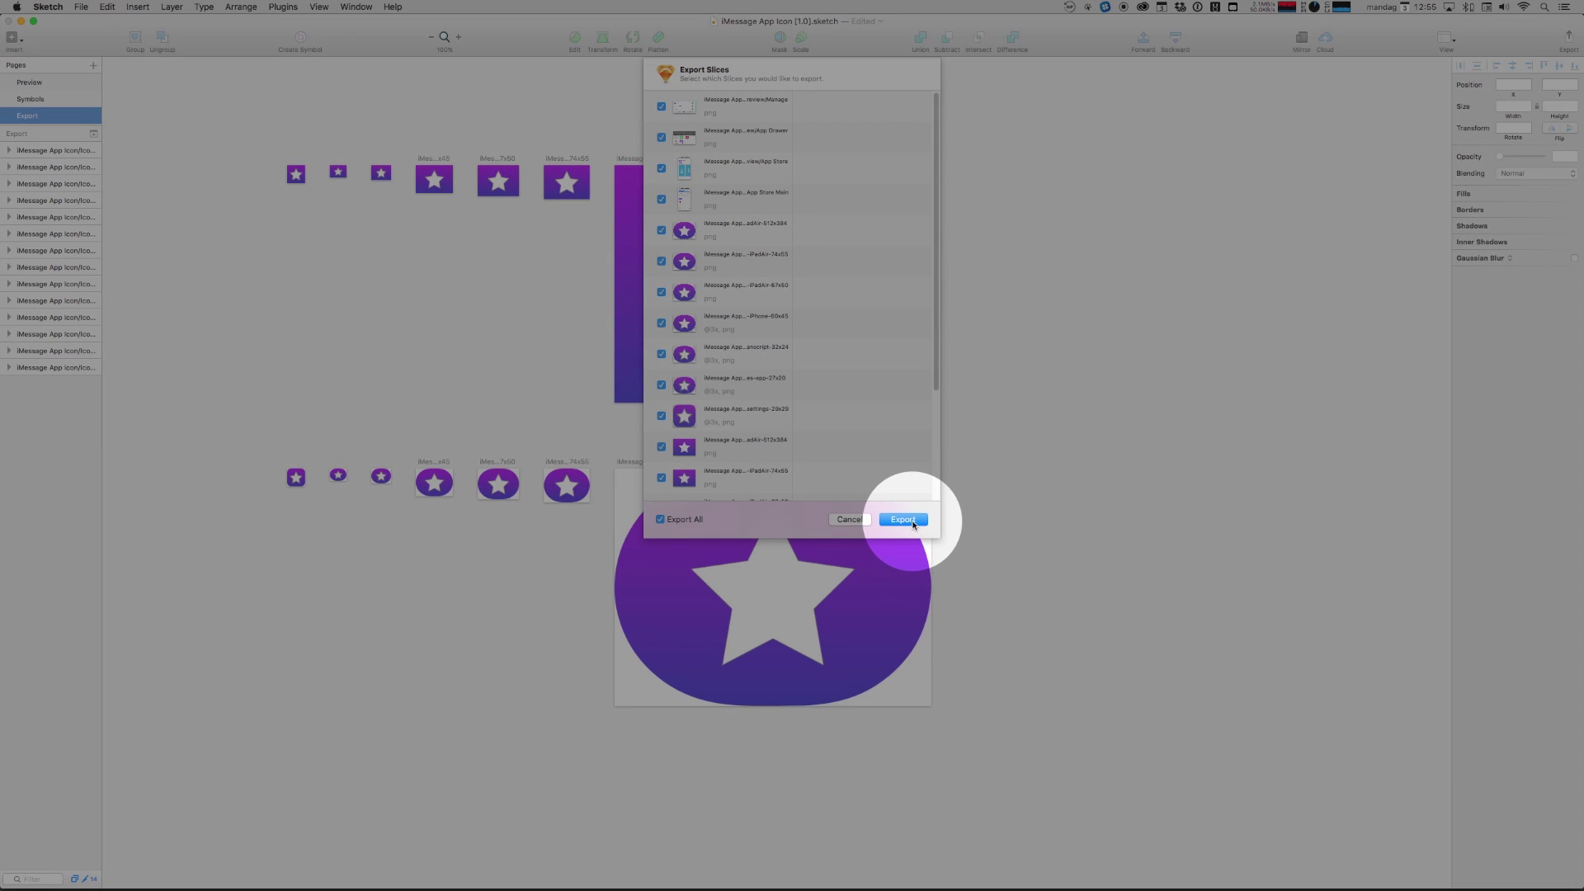
pyautogui.click(908, 522)
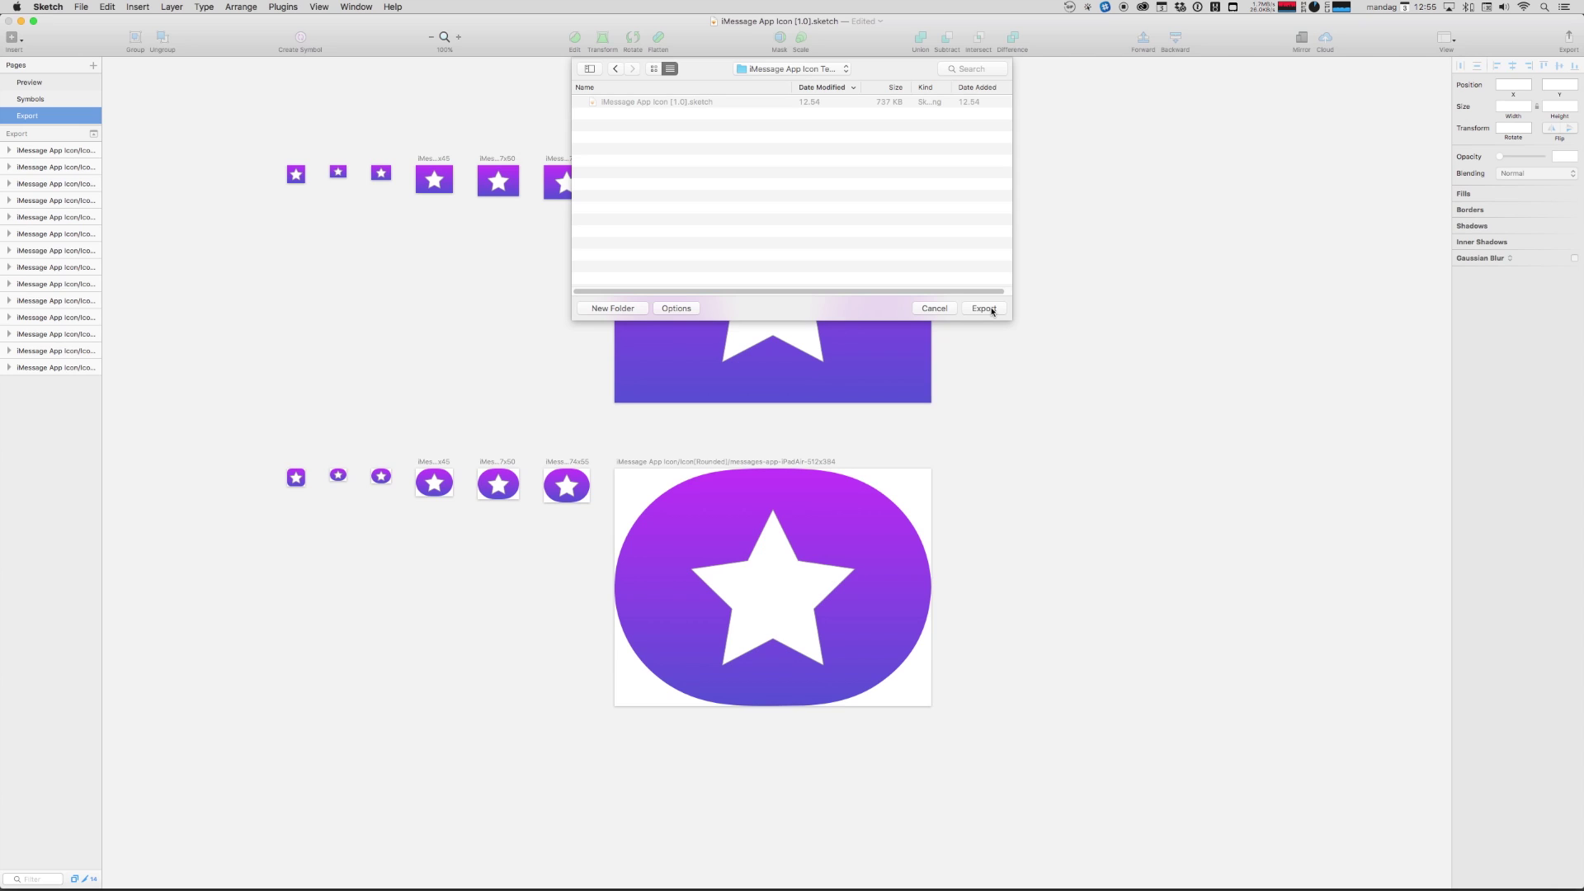
pyautogui.click(983, 308)
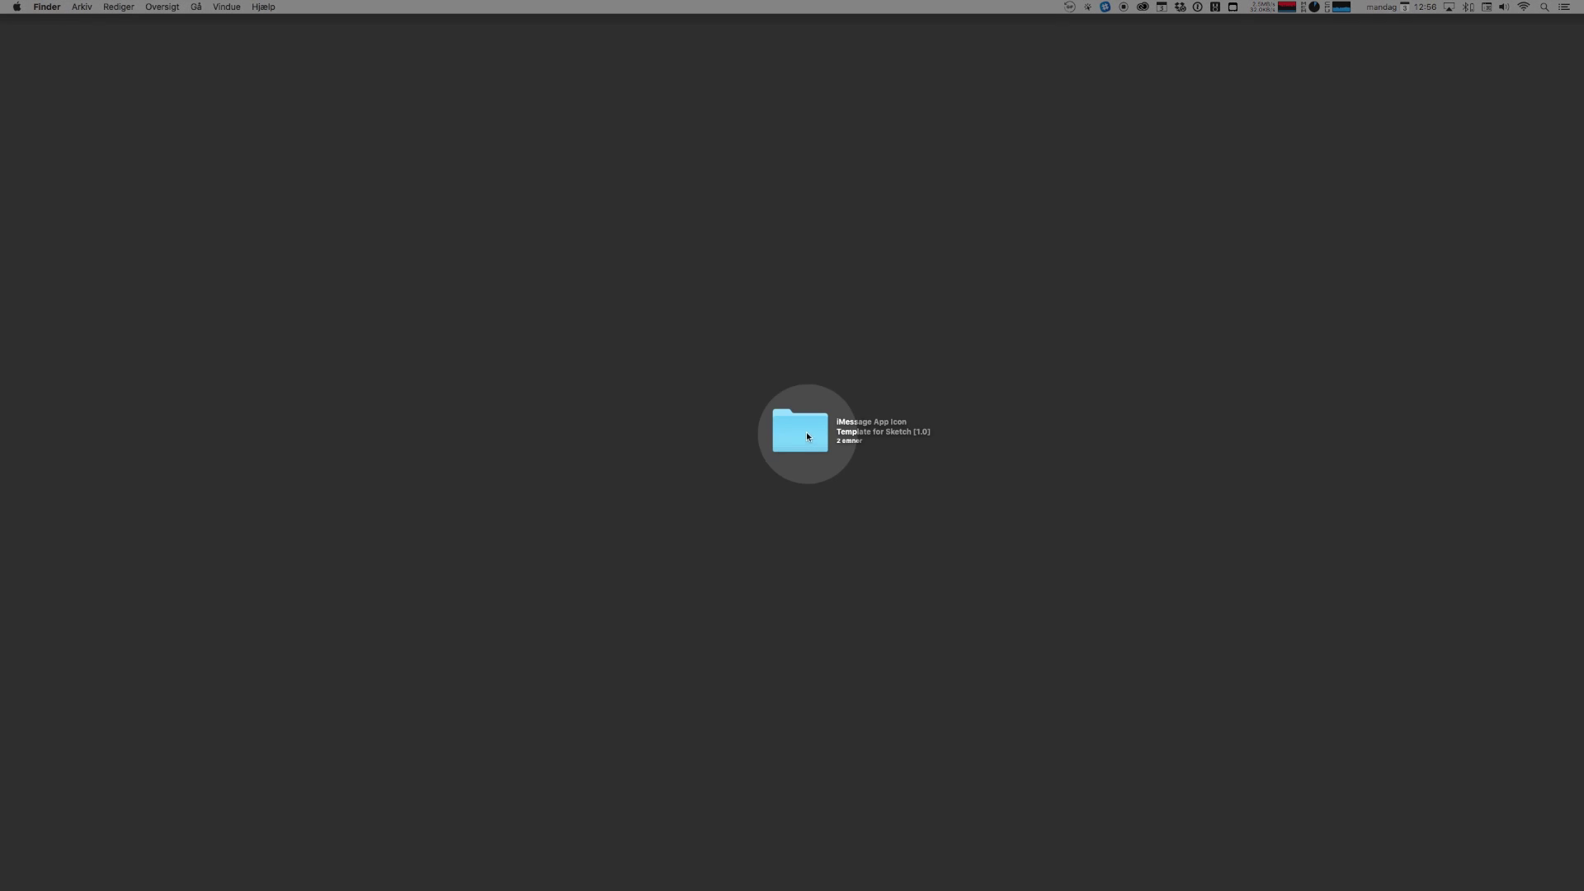
# Step: Open the exported folder and Quick Look the Preview mockups, App Store Main.png through Manage.png
pyautogui.doubleClick(805, 433)
pyautogui.click(574, 451)
pyautogui.press('Right')
pyautogui.press('Down')
pyautogui.press('Right')
pyautogui.press('Down')
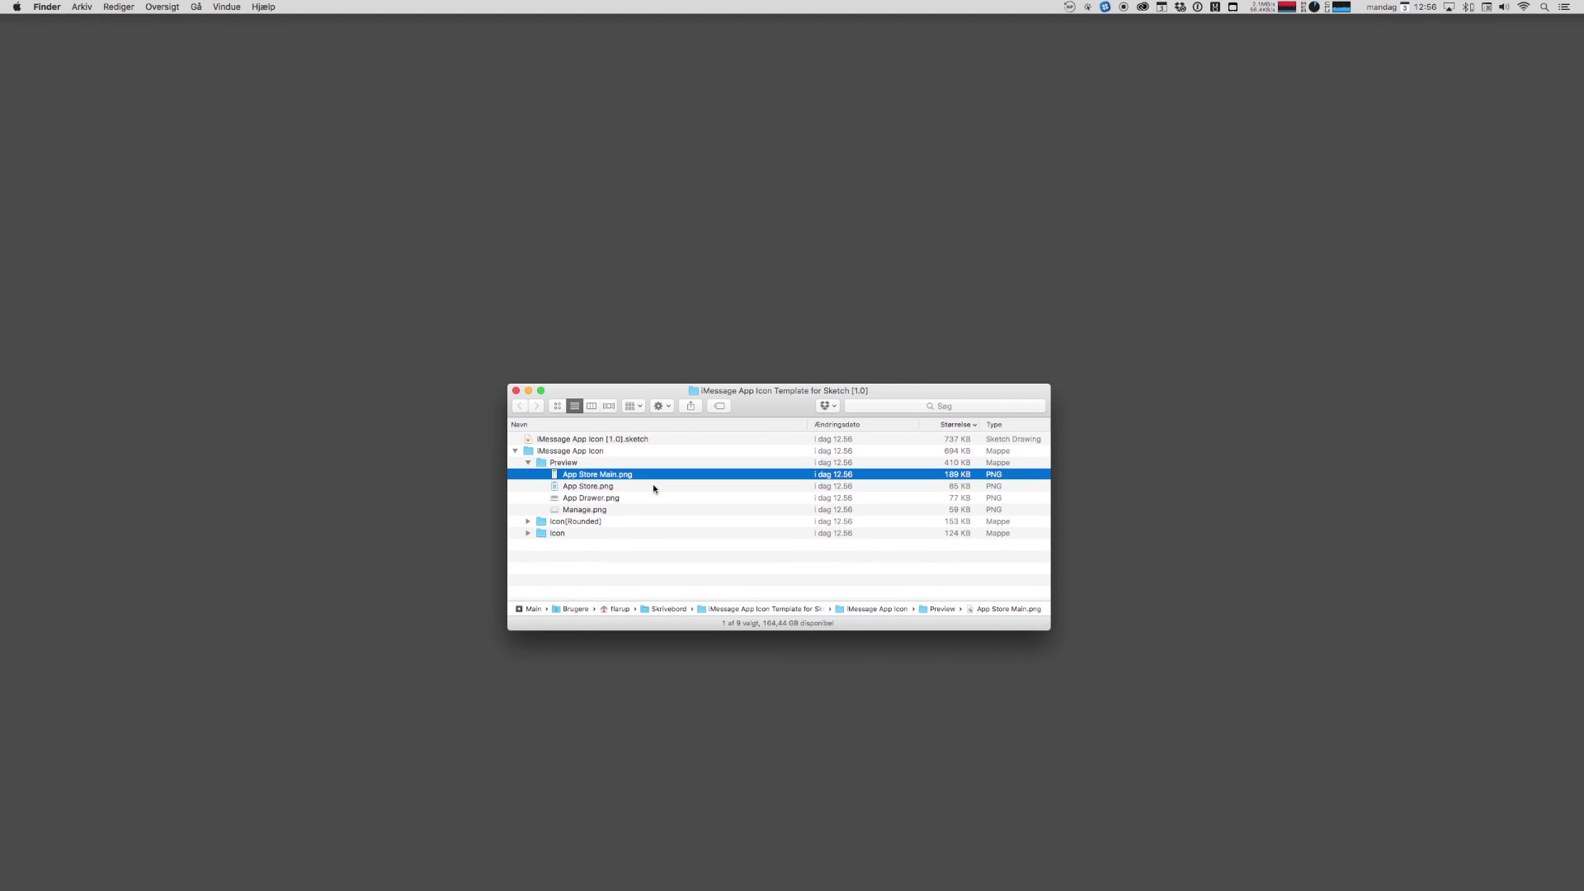
pyautogui.press('space')
pyautogui.press('Down')
pyautogui.press('Down')
pyautogui.press('Down')
pyautogui.press('space')
pyautogui.press('Down')
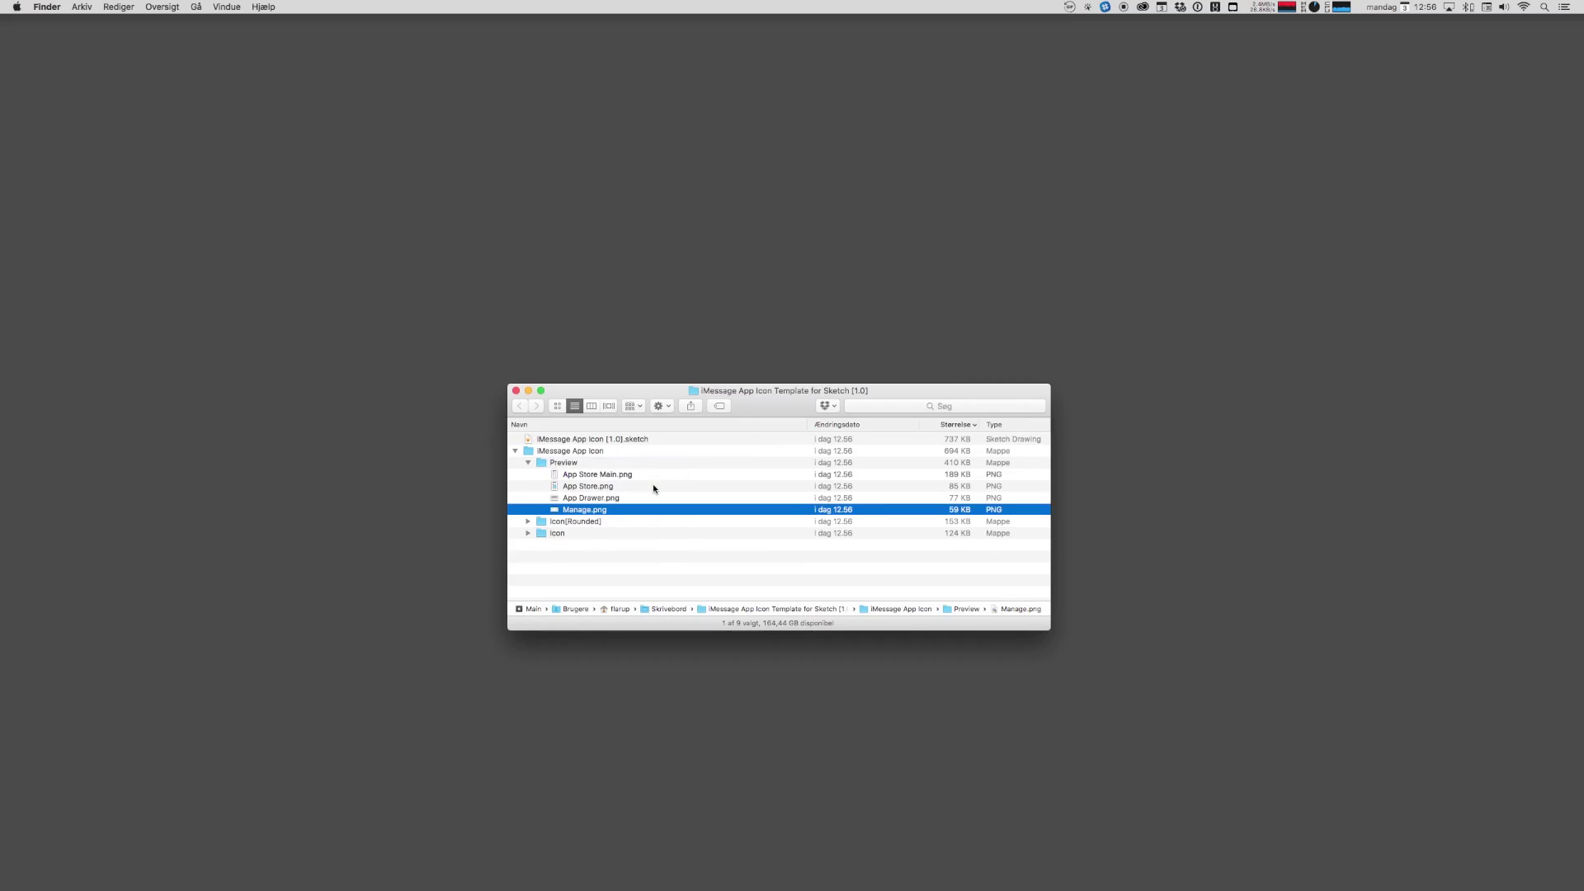
pyautogui.press('Right')
pyautogui.press('Down')
pyautogui.press('space')
pyautogui.press('Down')
pyautogui.press('Down')
pyautogui.press('Down')
pyautogui.press('Down')
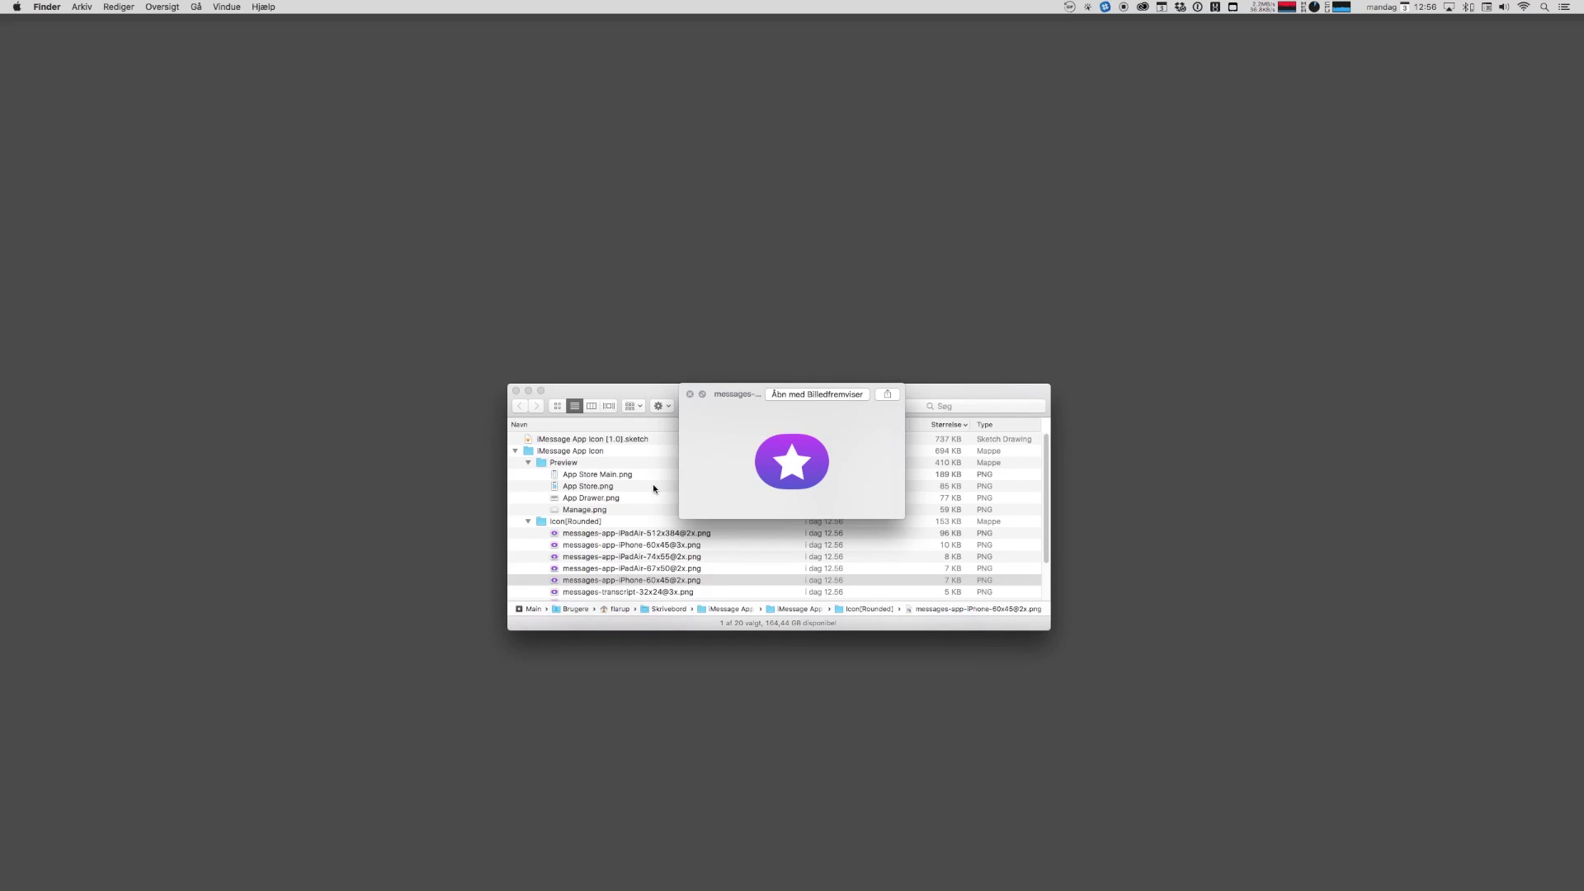
pyautogui.press('space')
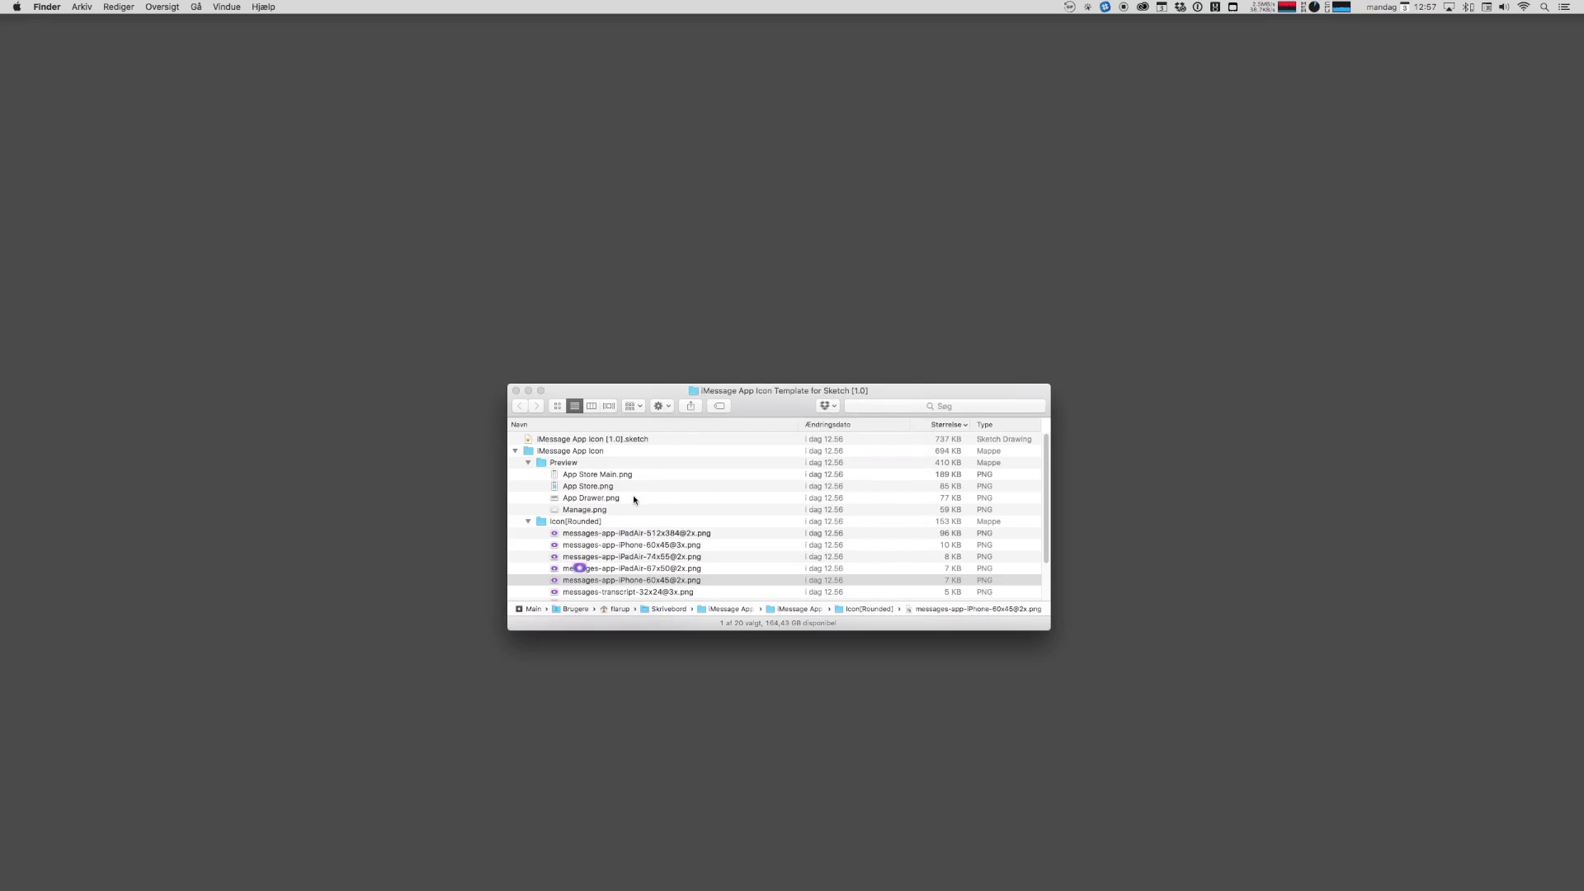
pyautogui.click(586, 521)
pyautogui.press('Left')
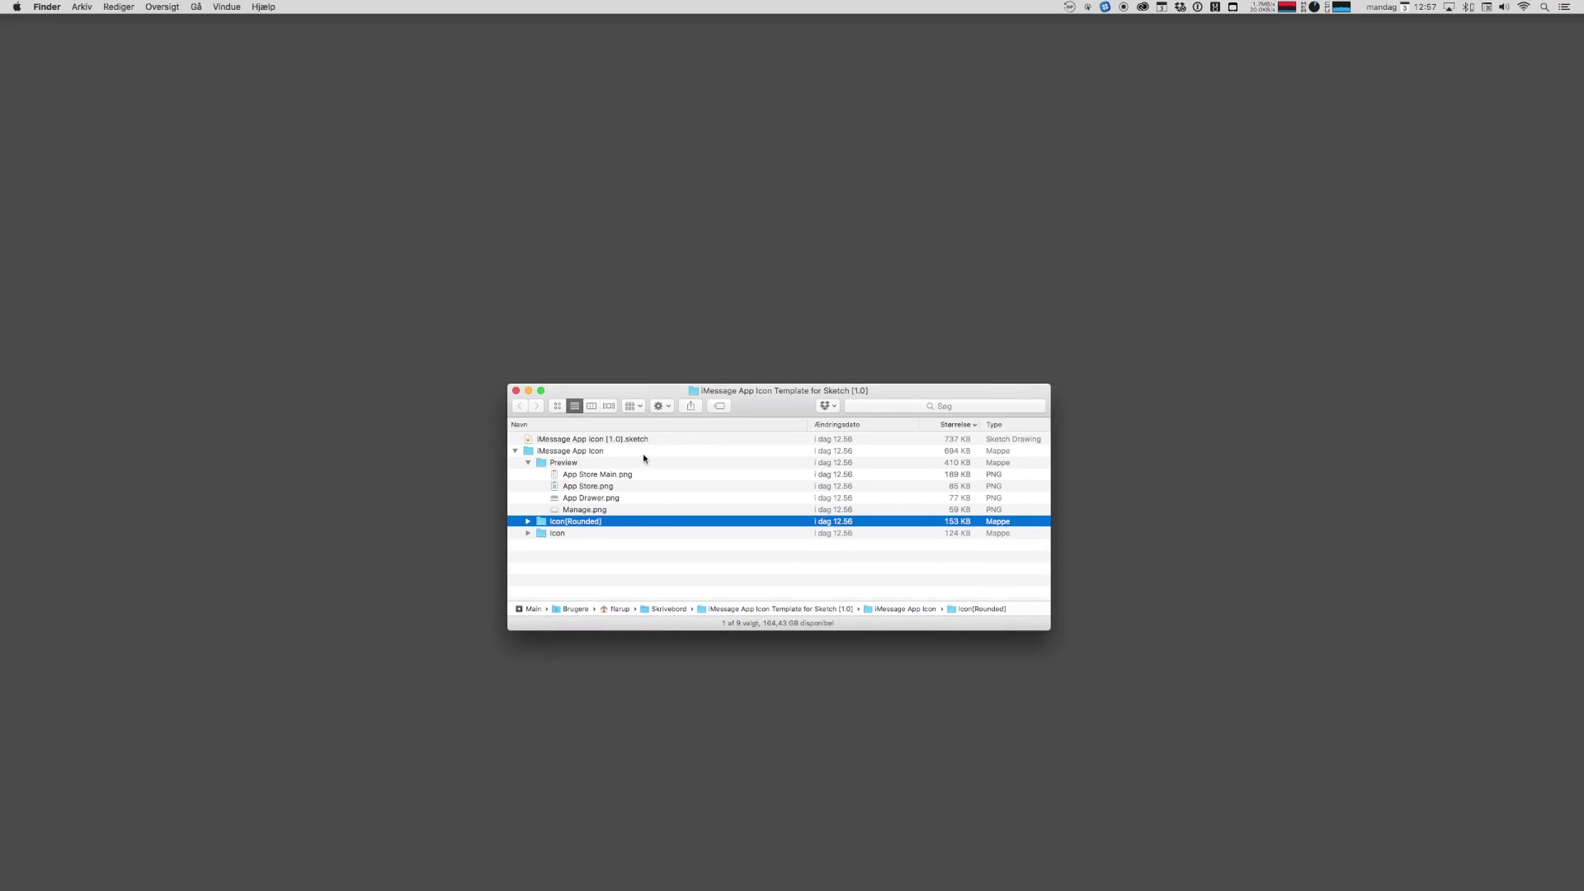
pyautogui.press('Right')
pyautogui.doubleClick(778, 390)
pyautogui.press('Down')
pyautogui.press('Down')
pyautogui.press('Down')
pyautogui.press('space')
pyautogui.press('Down')
pyautogui.press('Down')
pyautogui.press('Down')
pyautogui.press('Down')
pyautogui.press('Down')
pyautogui.press('Down')
pyautogui.press('Down')
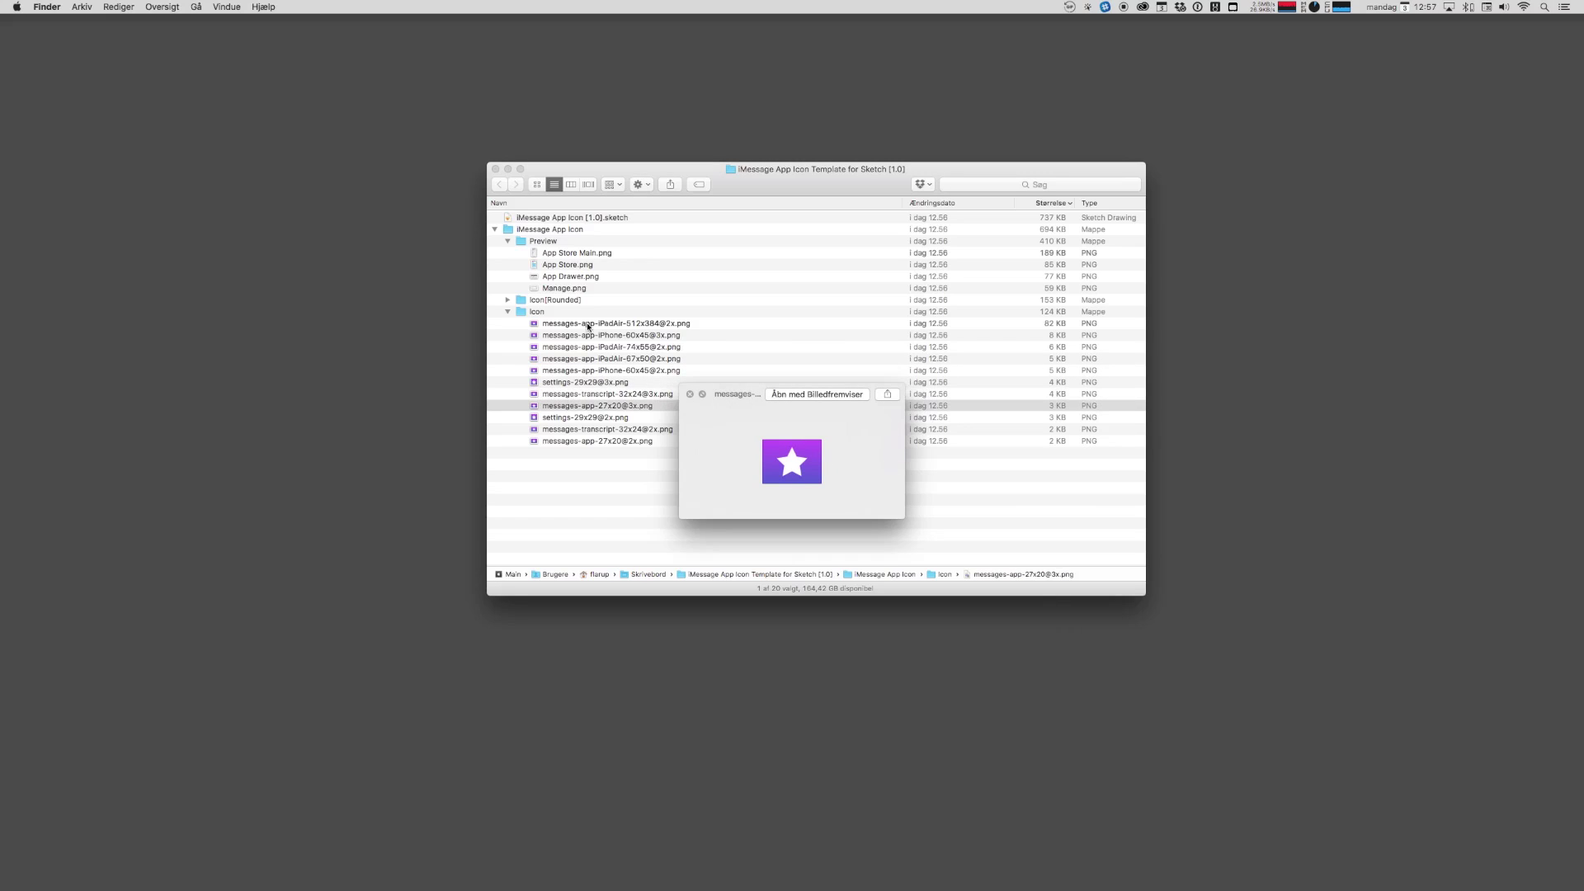
pyautogui.press('Down')
pyautogui.press('Down')
pyautogui.press('Down')
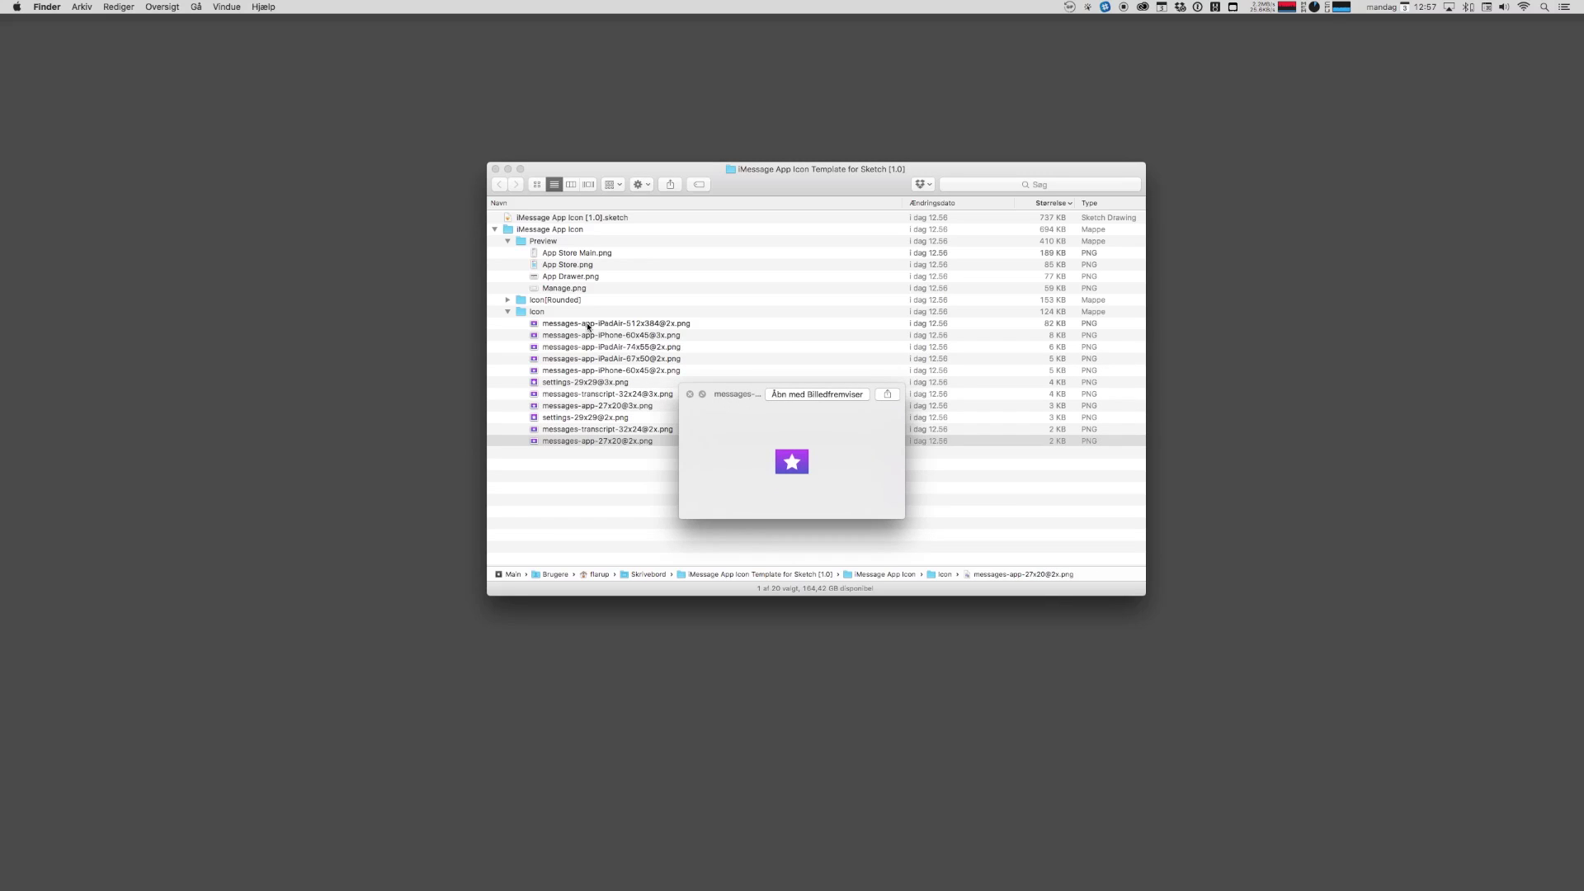
pyautogui.press('super+Tab')
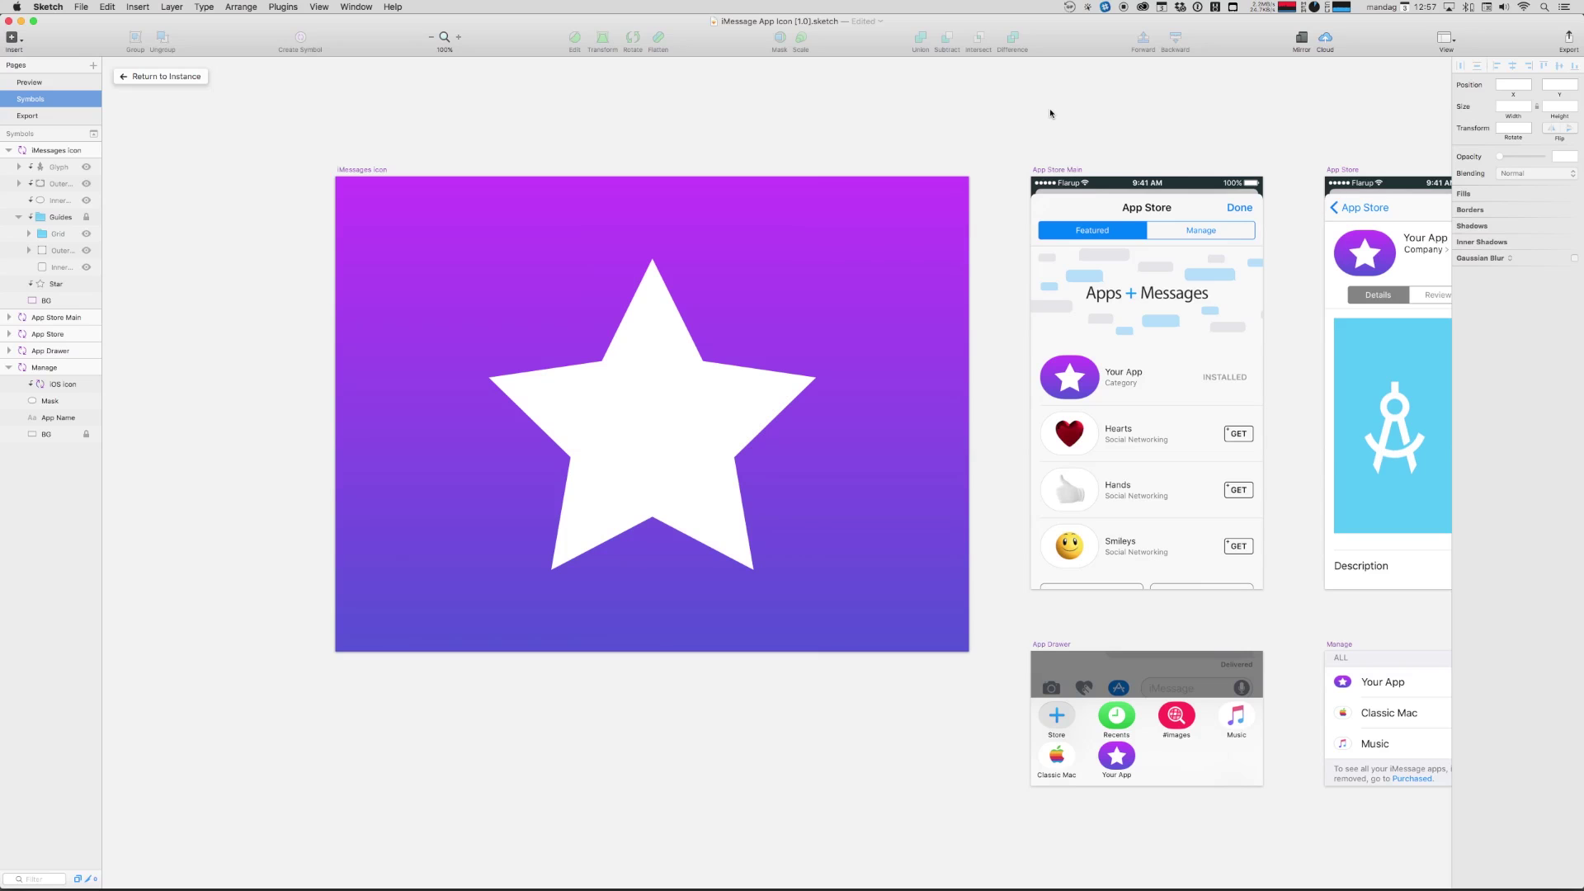